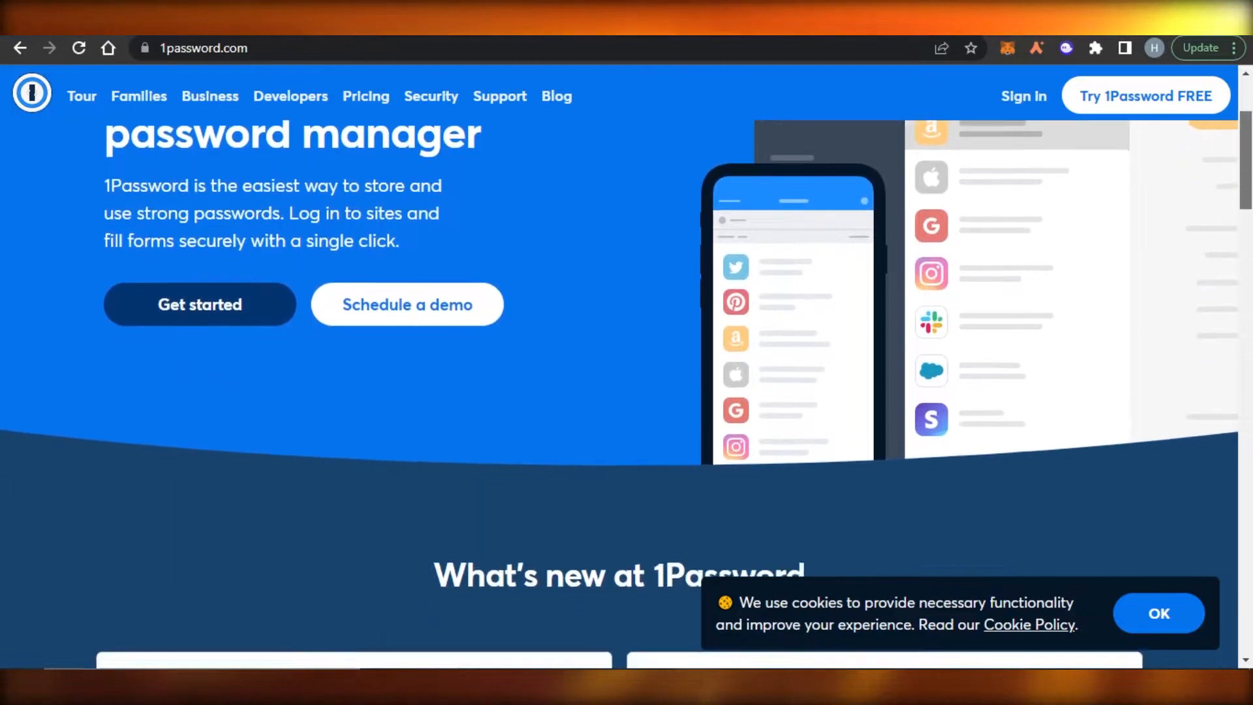
- Look through the 1Password home page, including its news, business customers and family sections
scroll(626, 365, "up", 1)
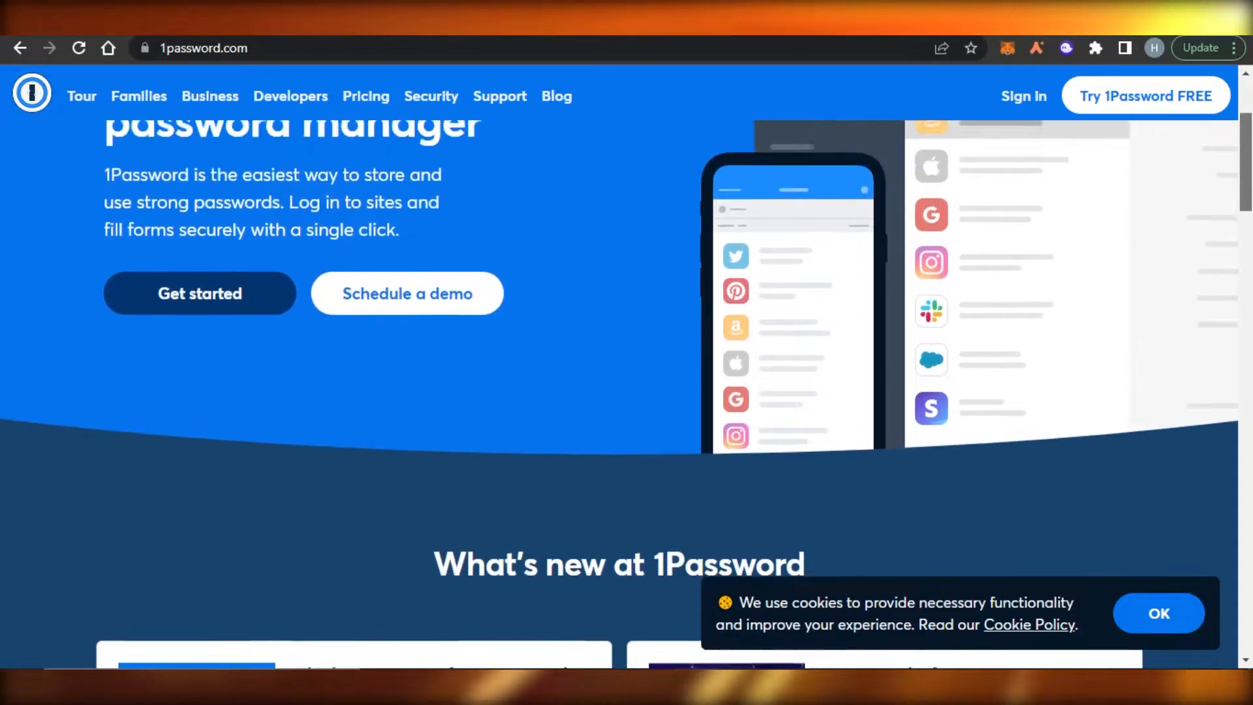
scroll(627, 366, "down", 1)
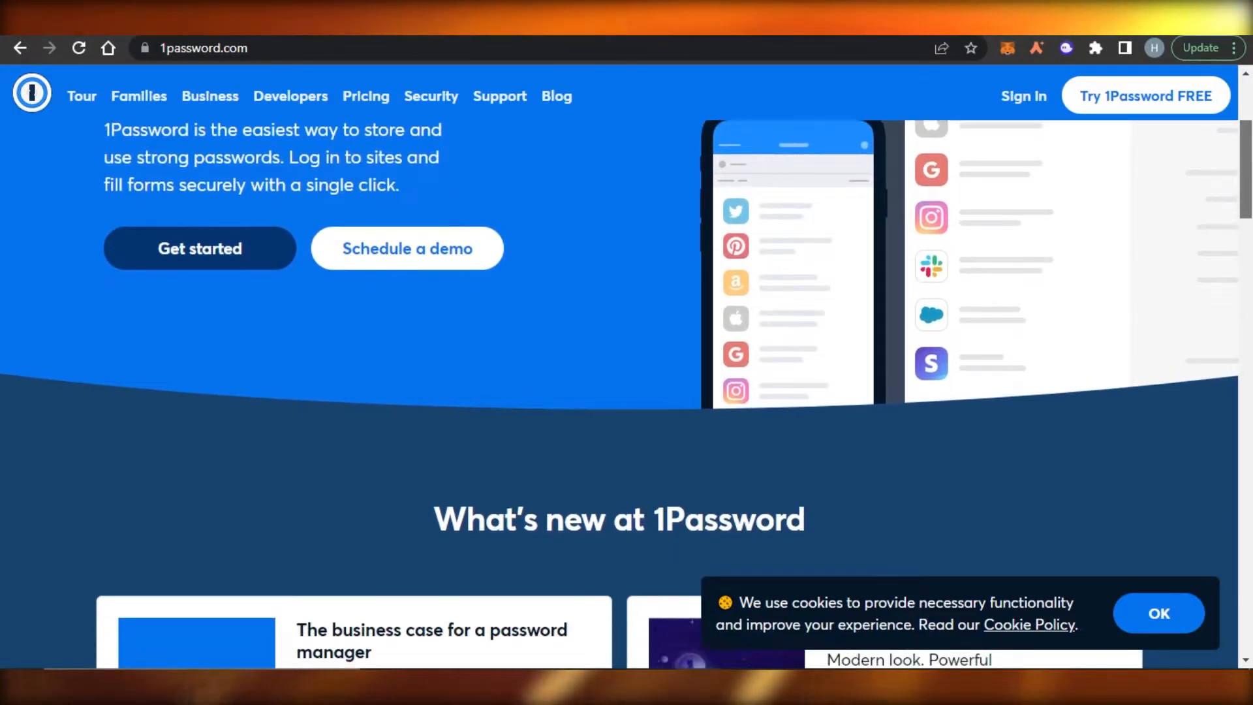
scroll(626, 365, "down", 1)
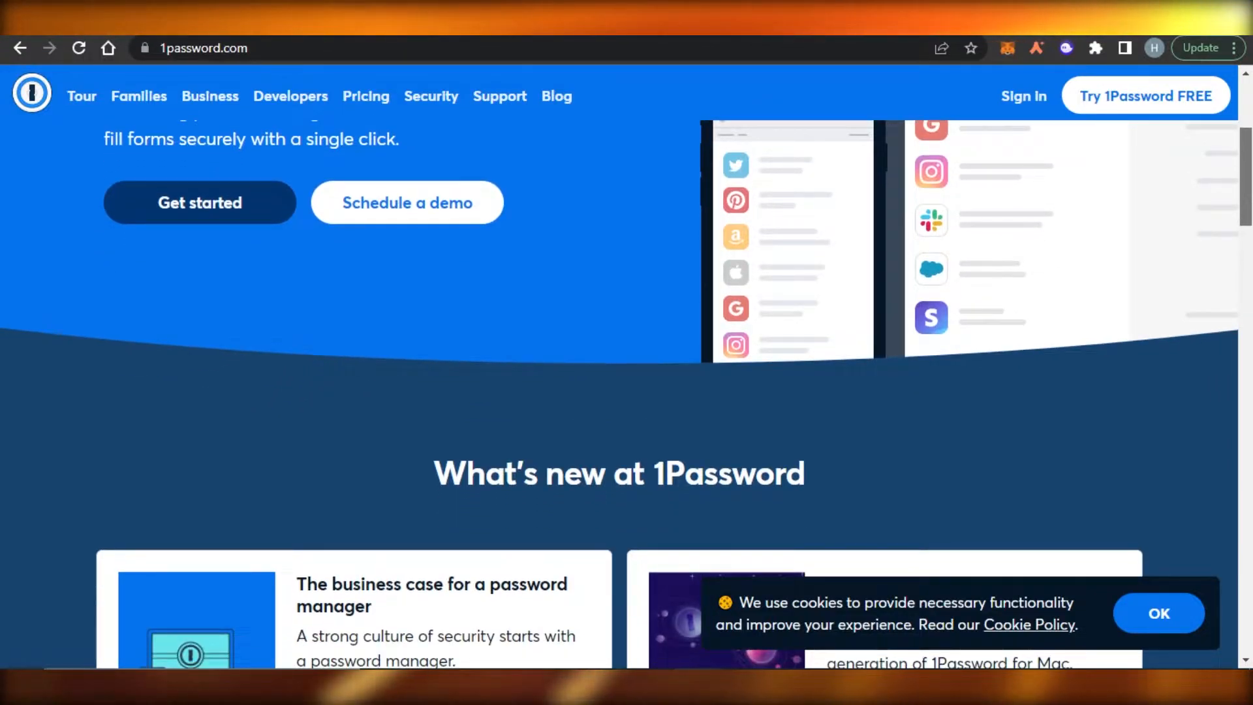
scroll(627, 365, "down", 10)
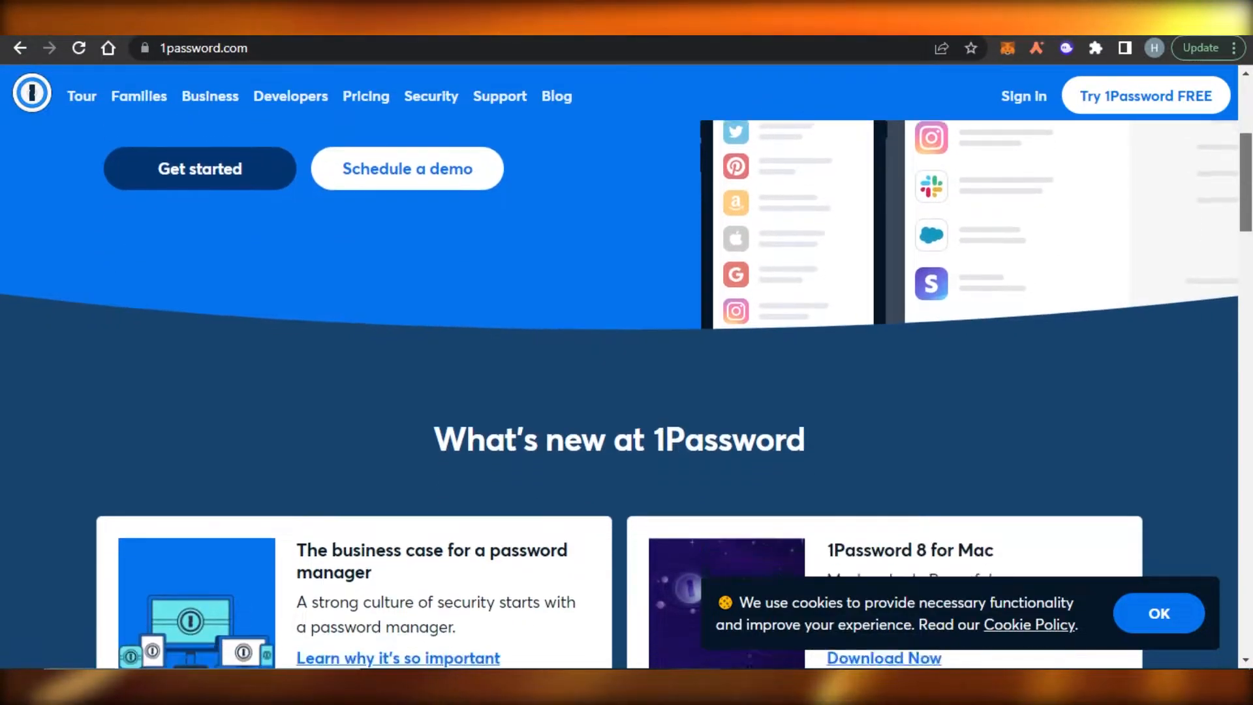
scroll(627, 365, "down", 10)
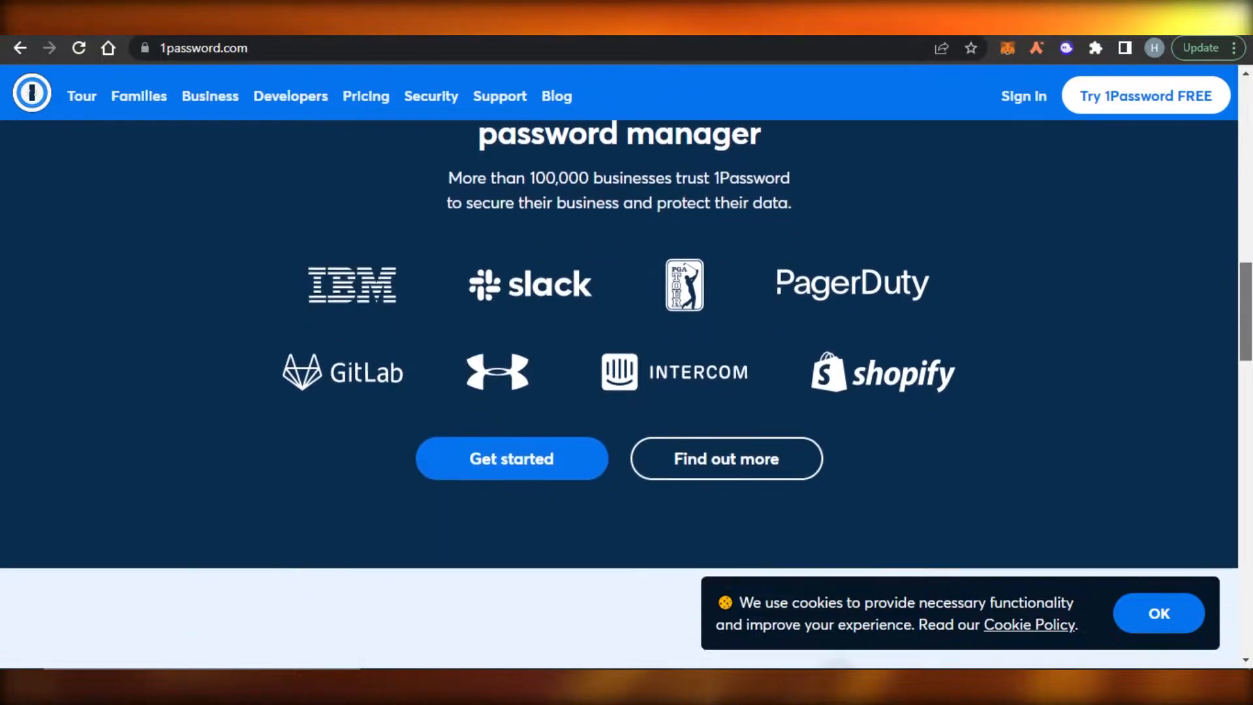
scroll(626, 365, "down", 3)
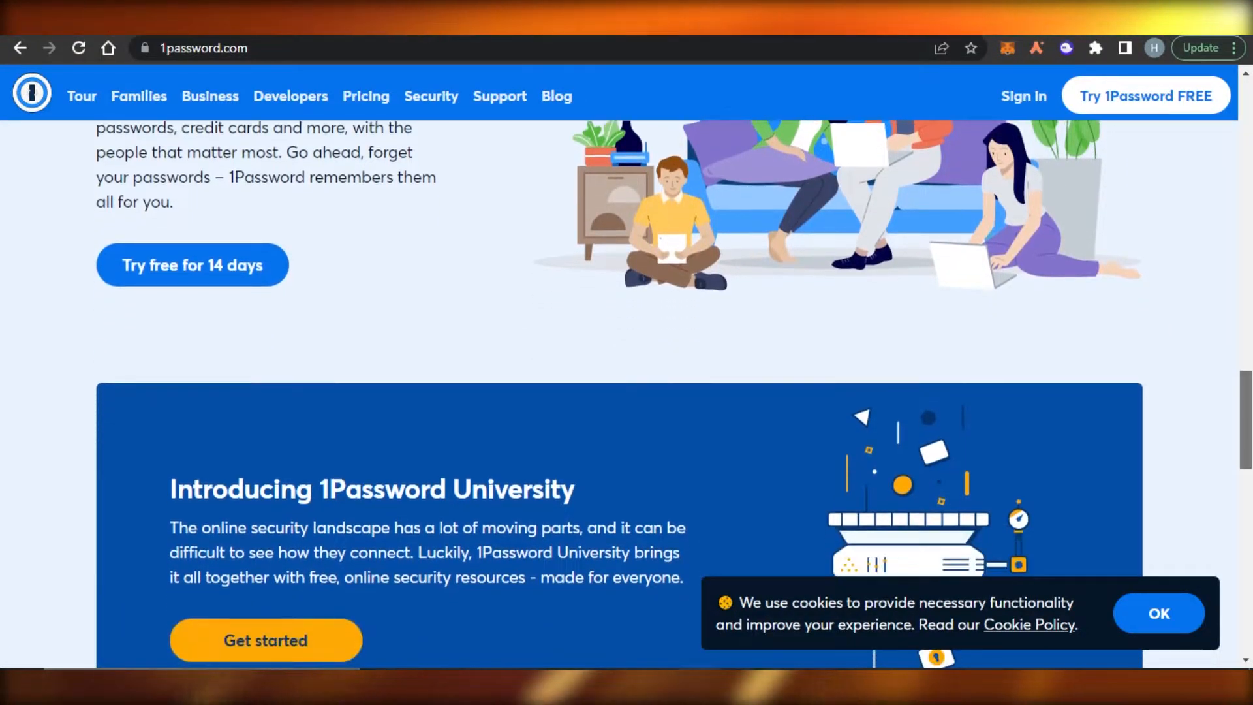
scroll(626, 366, "down", 1)
scroll(626, 366, "up", 2)
scroll(626, 365, "up", 1)
scroll(627, 365, "down", 10)
scroll(626, 392, "up", 15)
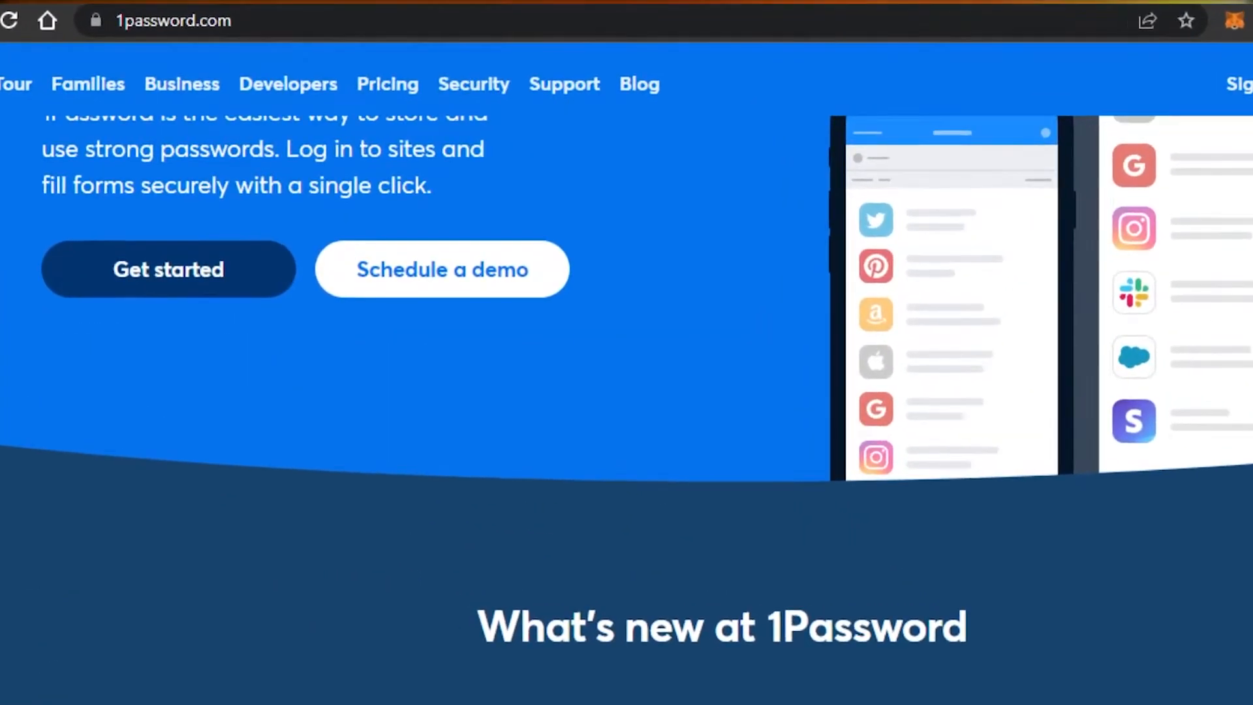
scroll(626, 391, "up", 5)
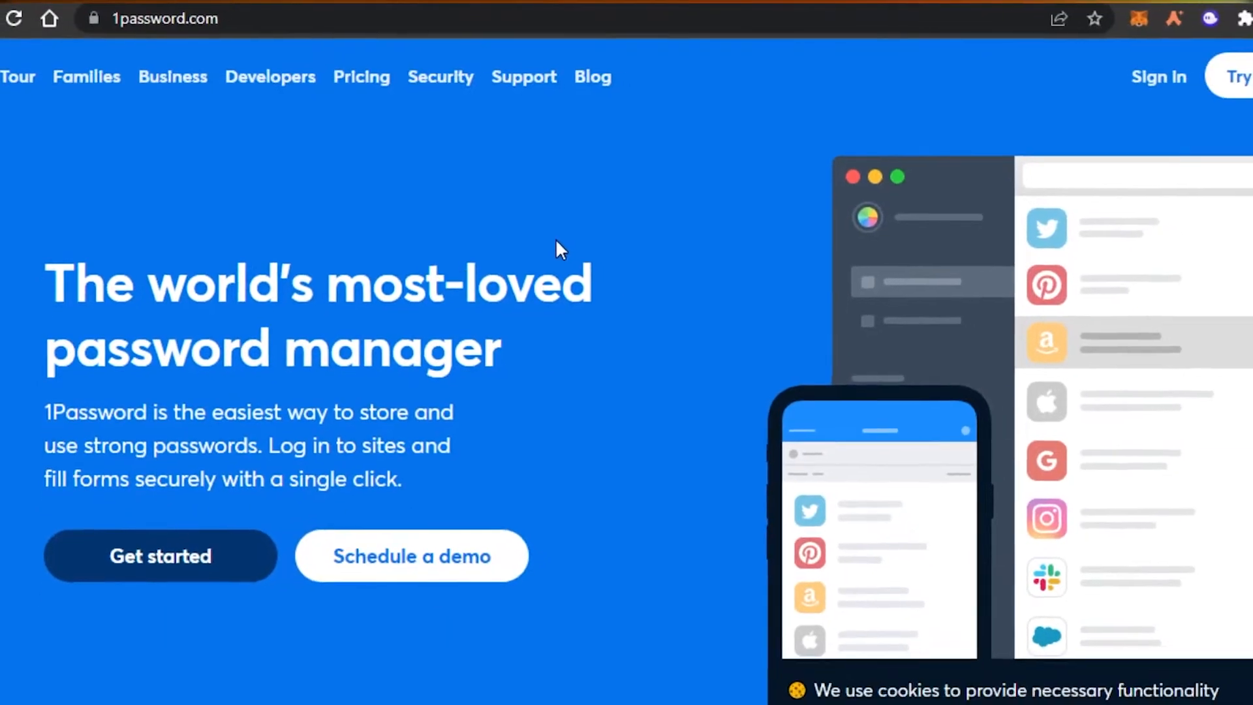
scroll(626, 400, "down", 20)
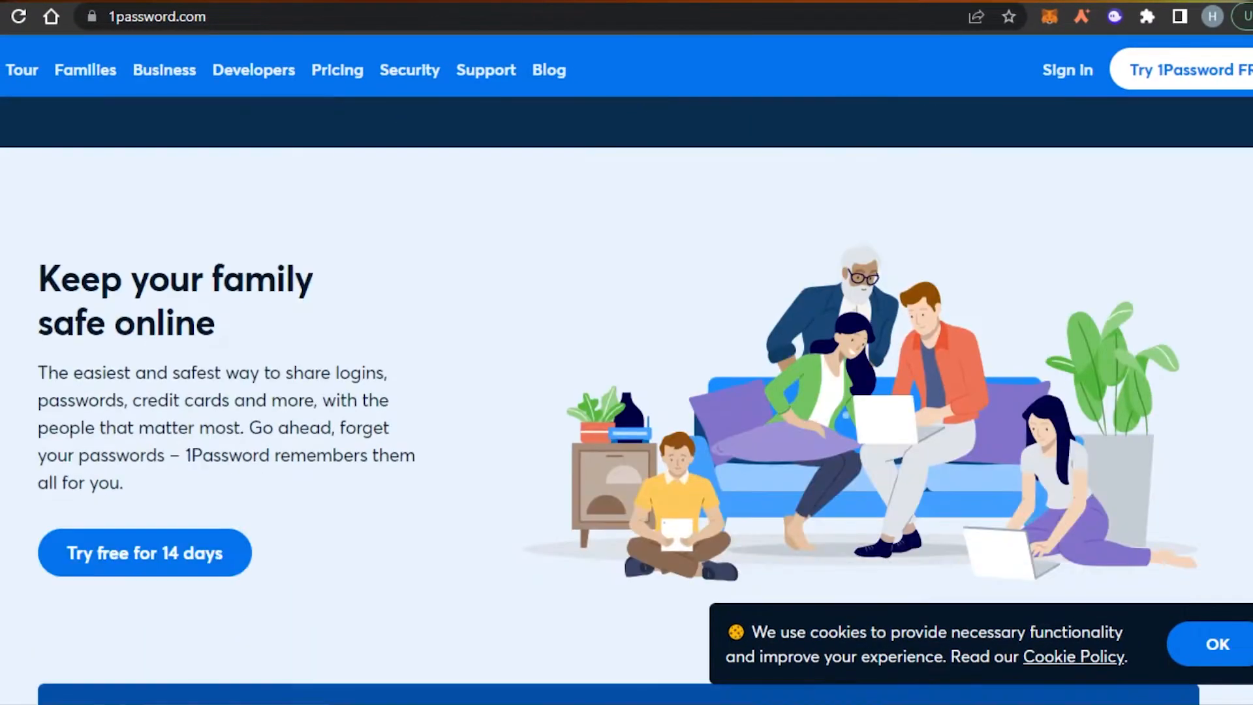
scroll(626, 400, "down", 3)
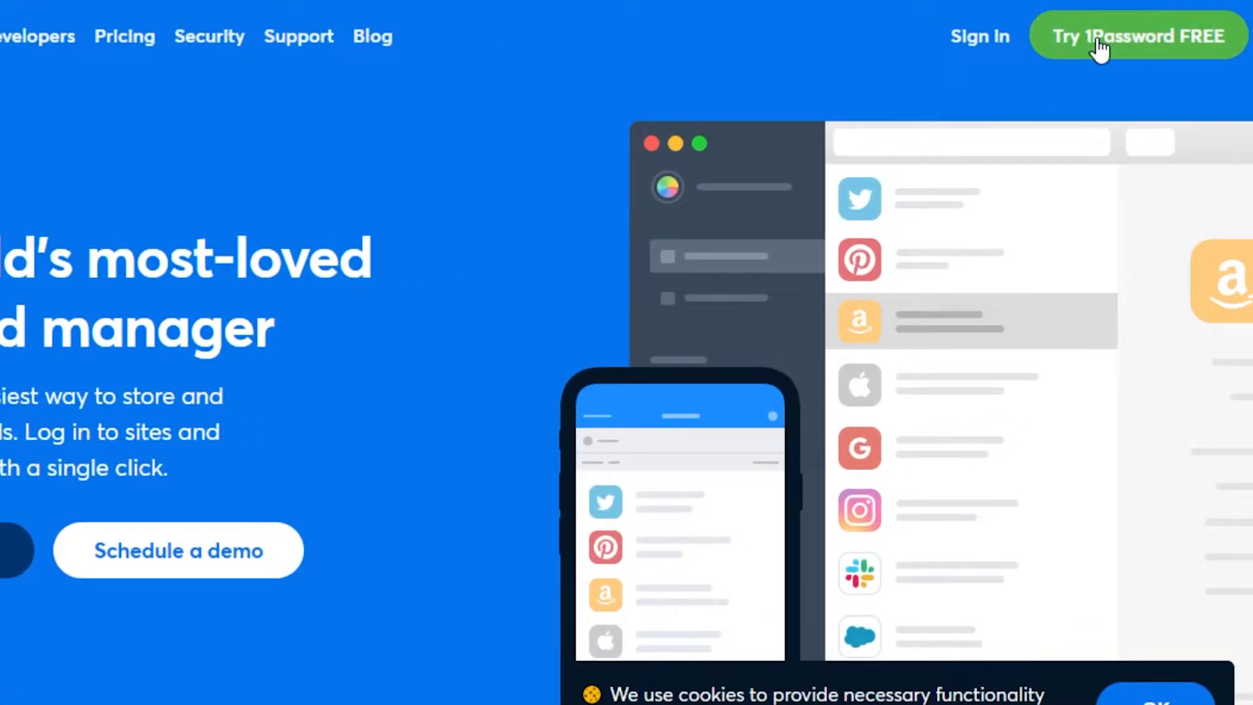
- Start a free trial of the Business plan from the Team & Business pricing options and review the account sign-up form
left_click(1143, 41)
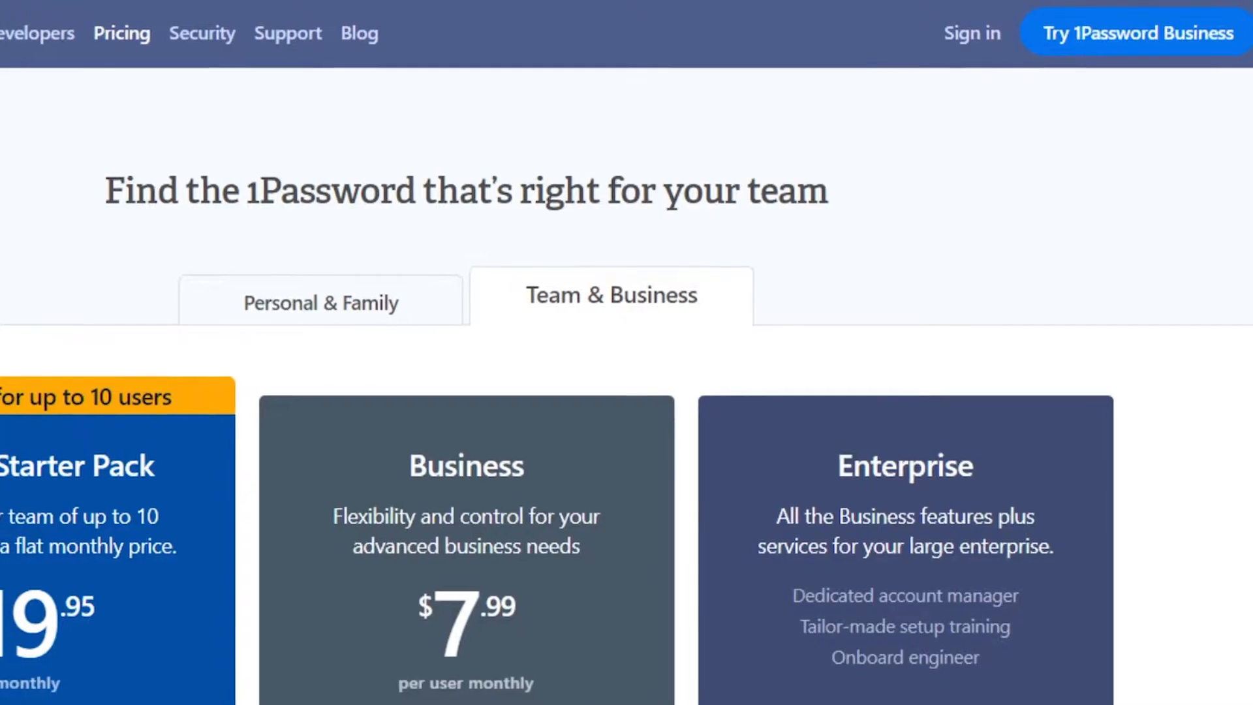
scroll(617, 392, "down", 4)
scroll(618, 391, "up", 2)
scroll(617, 392, "down", 1)
scroll(626, 378, "up", 1)
scroll(181, 159, "down", 1)
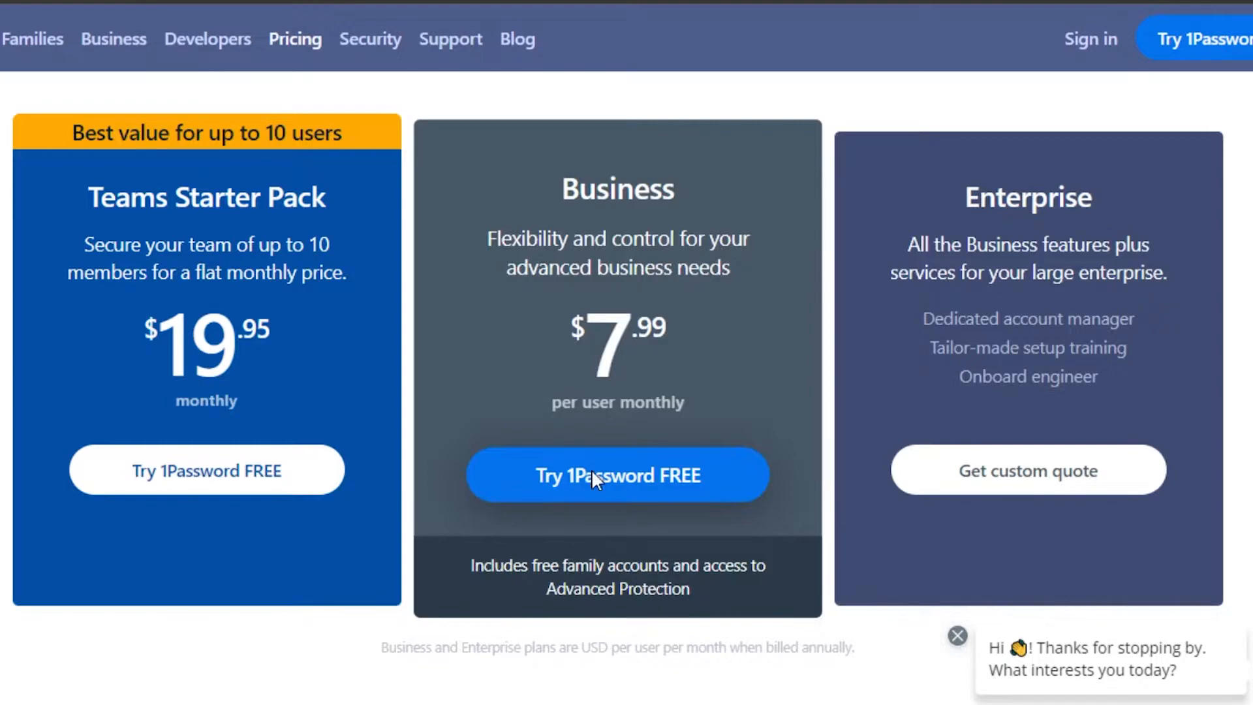
left_click(546, 471)
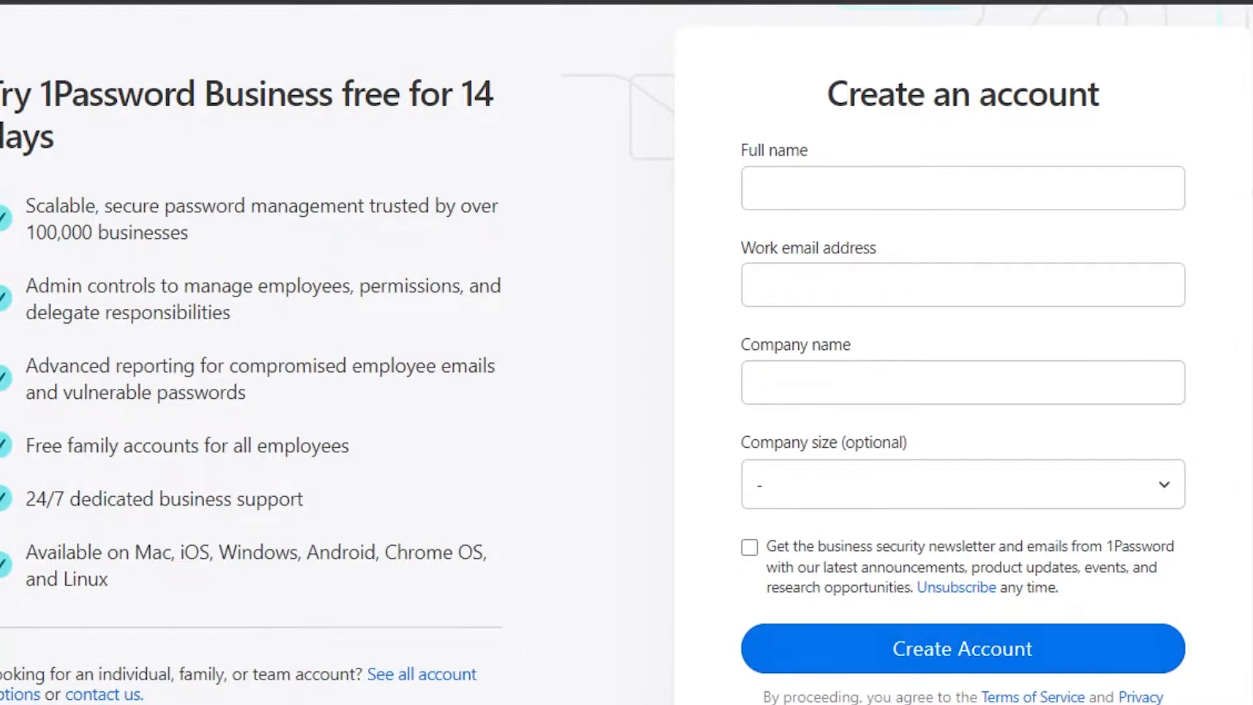
scroll(626, 353, "down", 2)
scroll(626, 352, "up", 3)
scroll(627, 352, "down", 1)
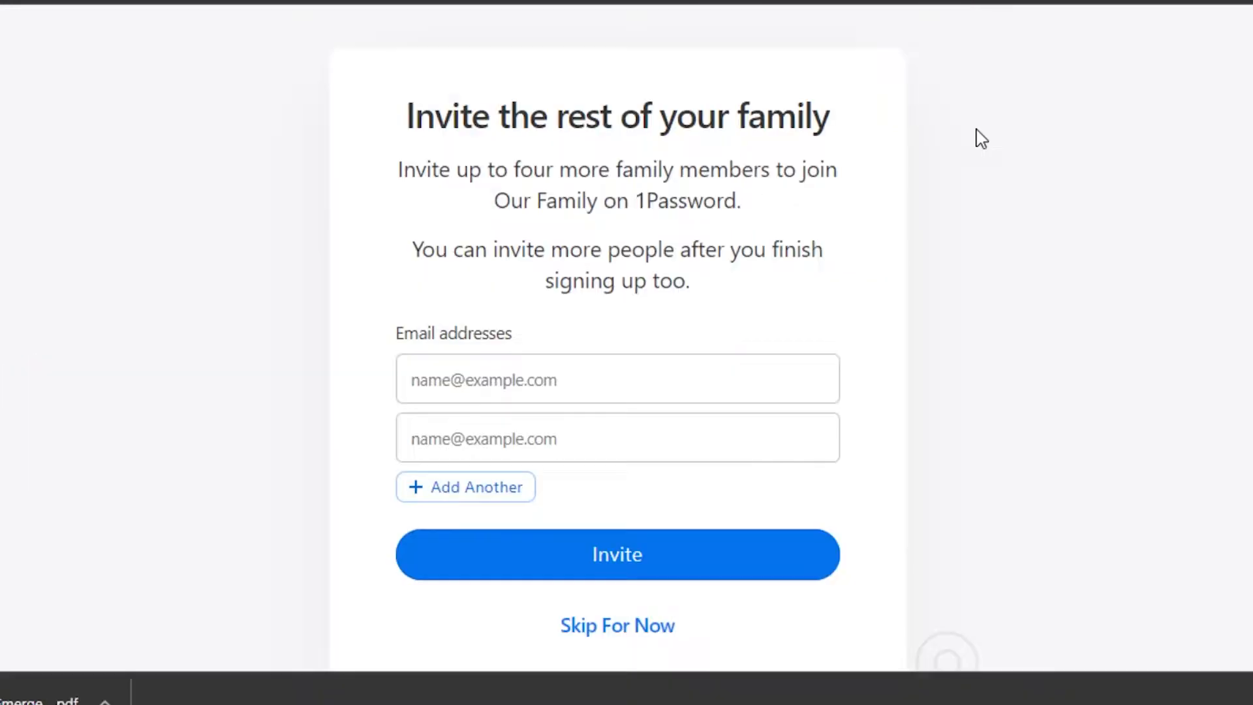
- Review the family invitation page and skip inviting family members for now
scroll(617, 362, "up", 1)
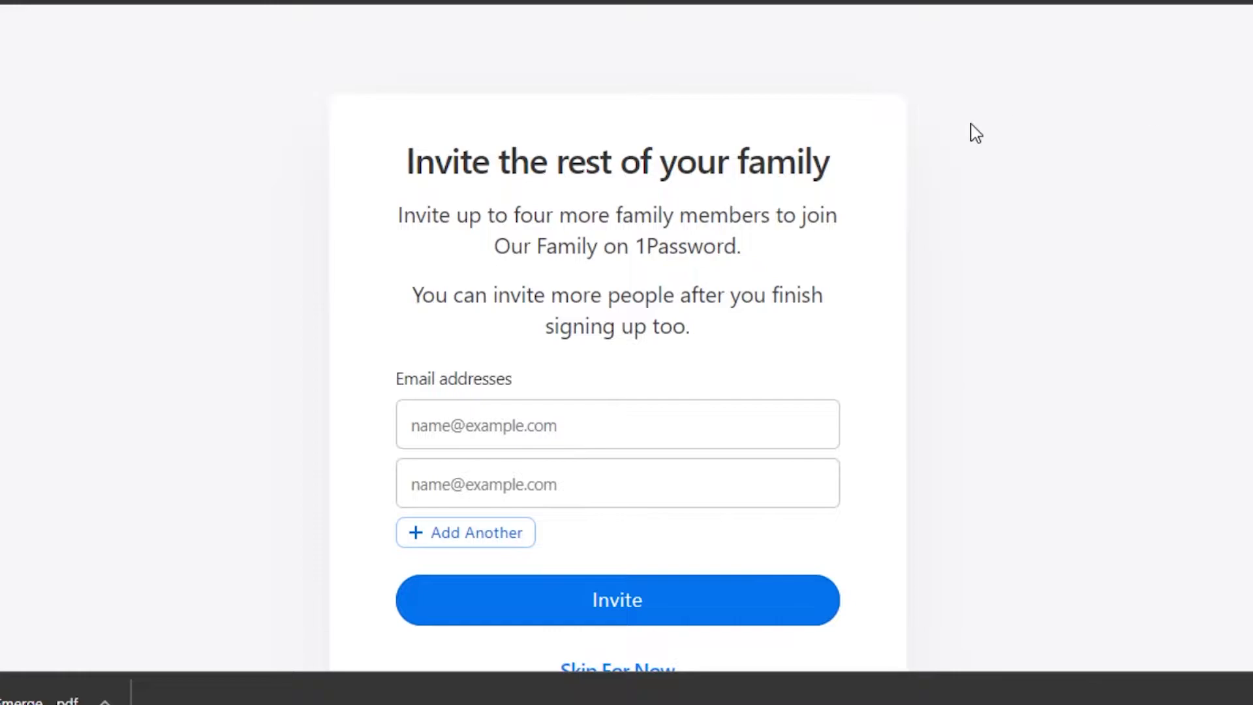
scroll(617, 363, "down", 3)
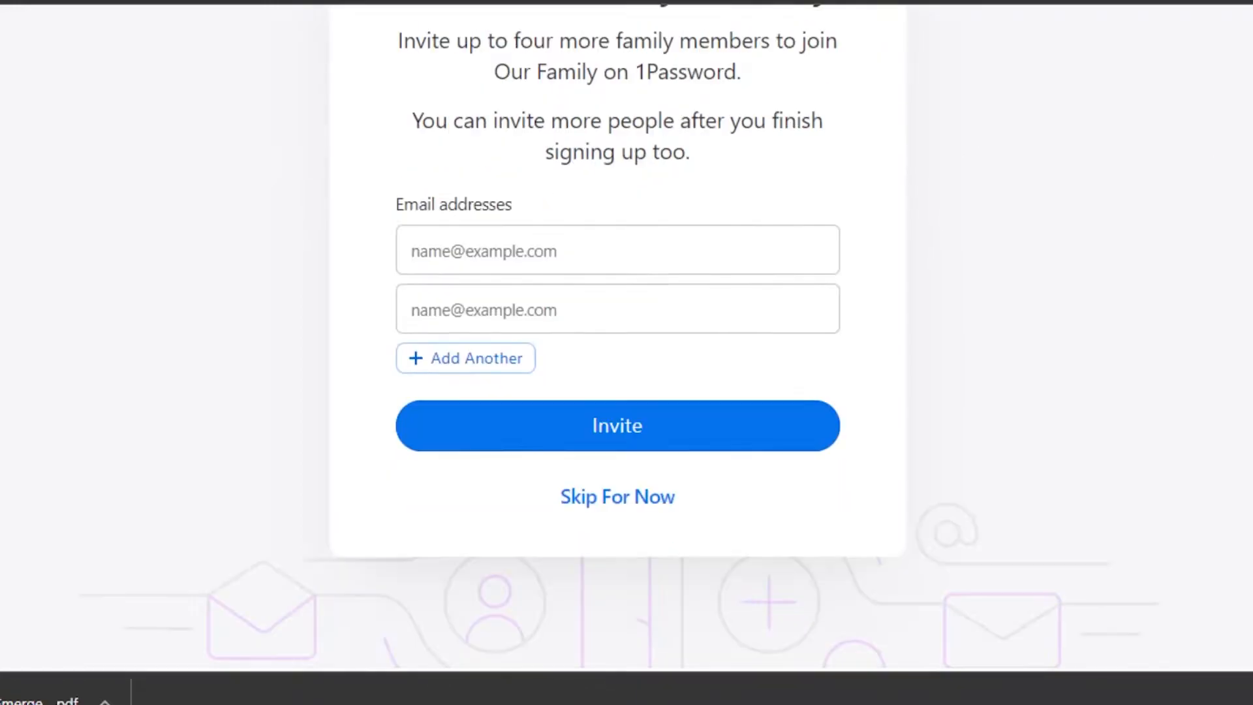
scroll(617, 362, "up", 3)
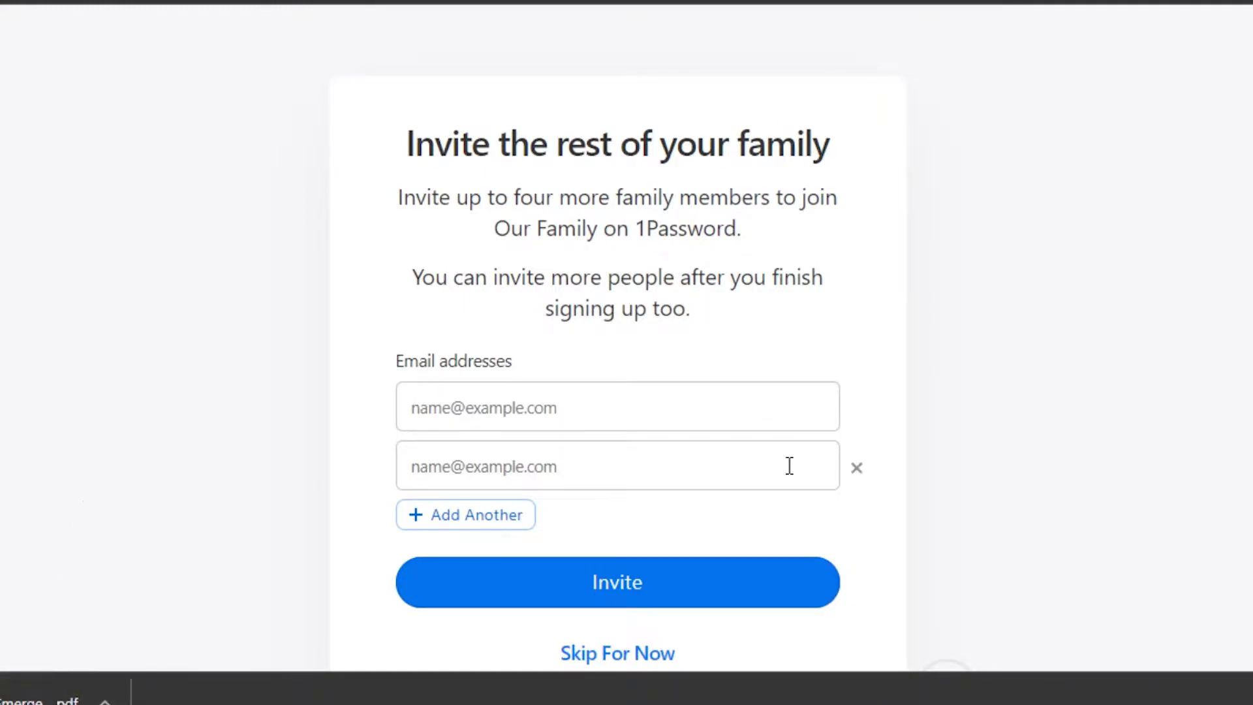
scroll(617, 352, "down", 2)
scroll(617, 352, "up", 2)
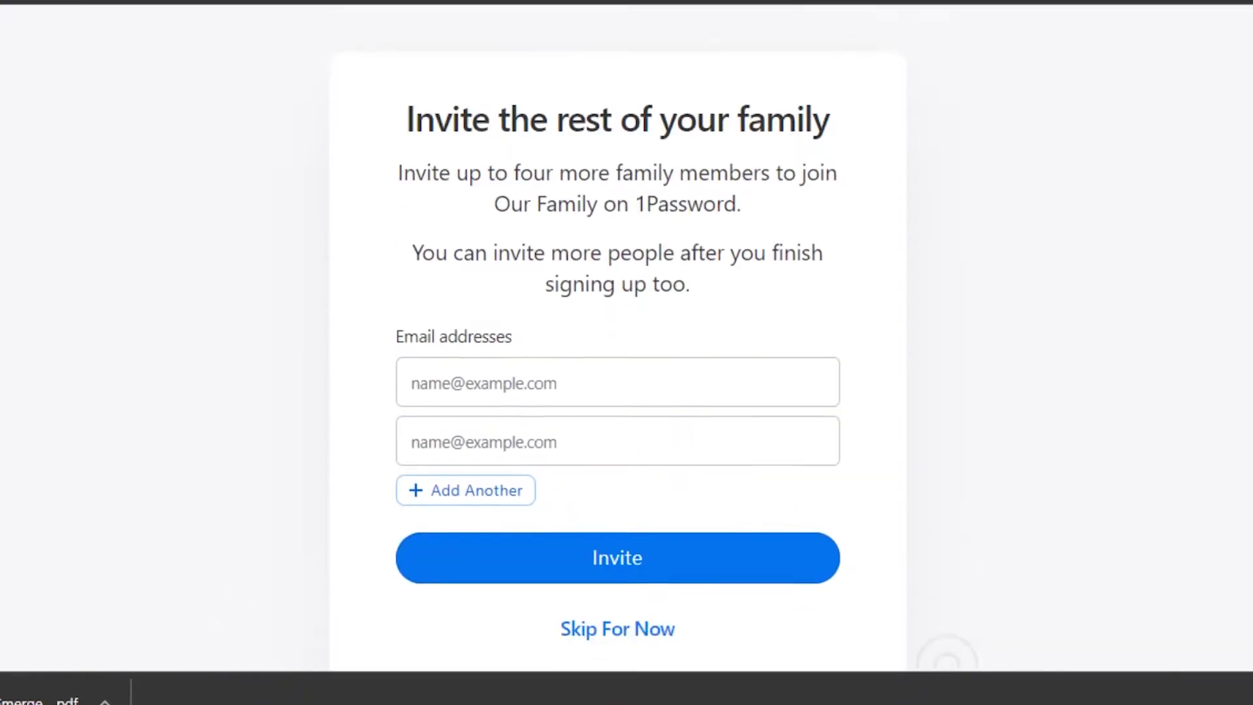
scroll(617, 352, "down", 2)
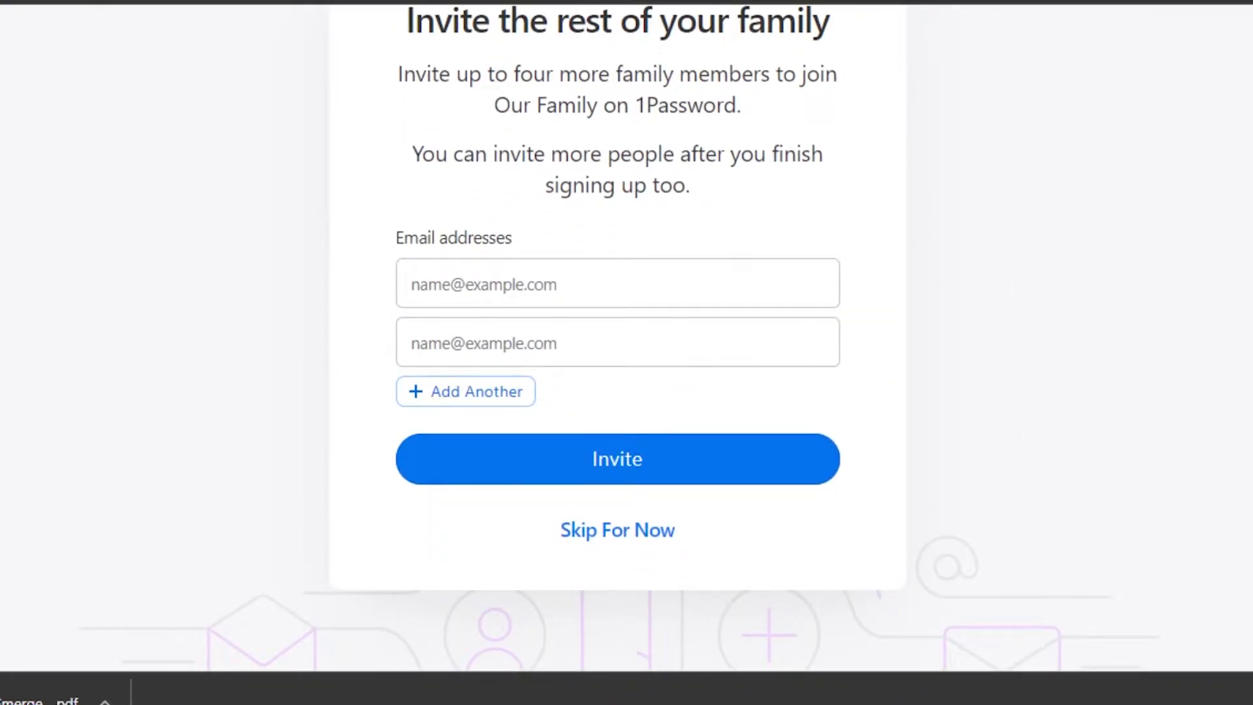
scroll(686, 370, "down", 2)
scroll(687, 369, "up", 4)
scroll(687, 370, "down", 4)
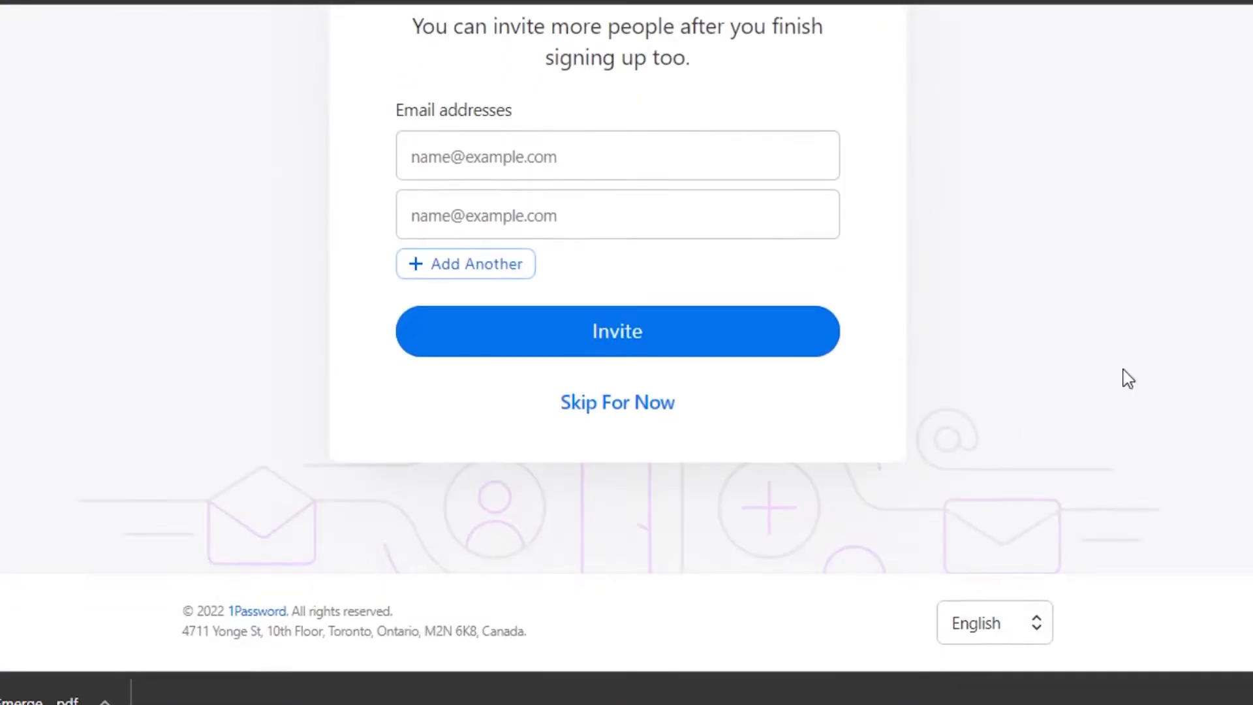
left_click(628, 409)
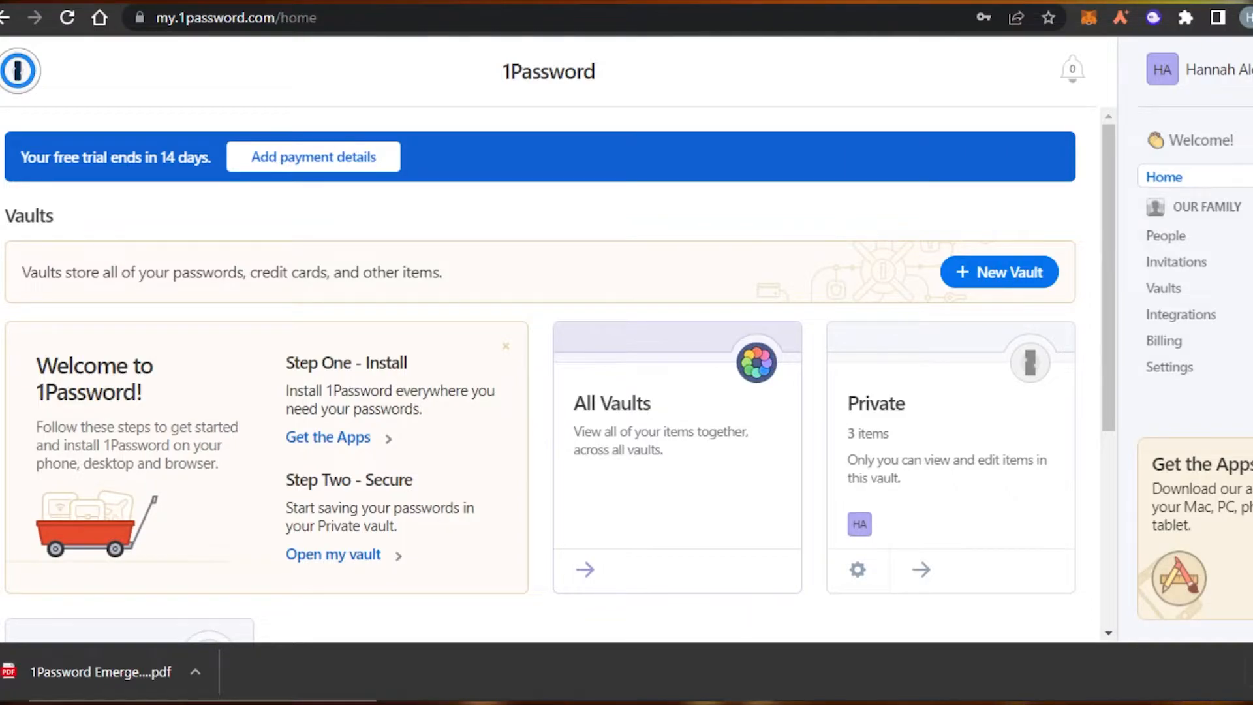
- Start a new vault from the account home page and name it "Social Media"
left_click_drag(1106, 189, 1118, 166)
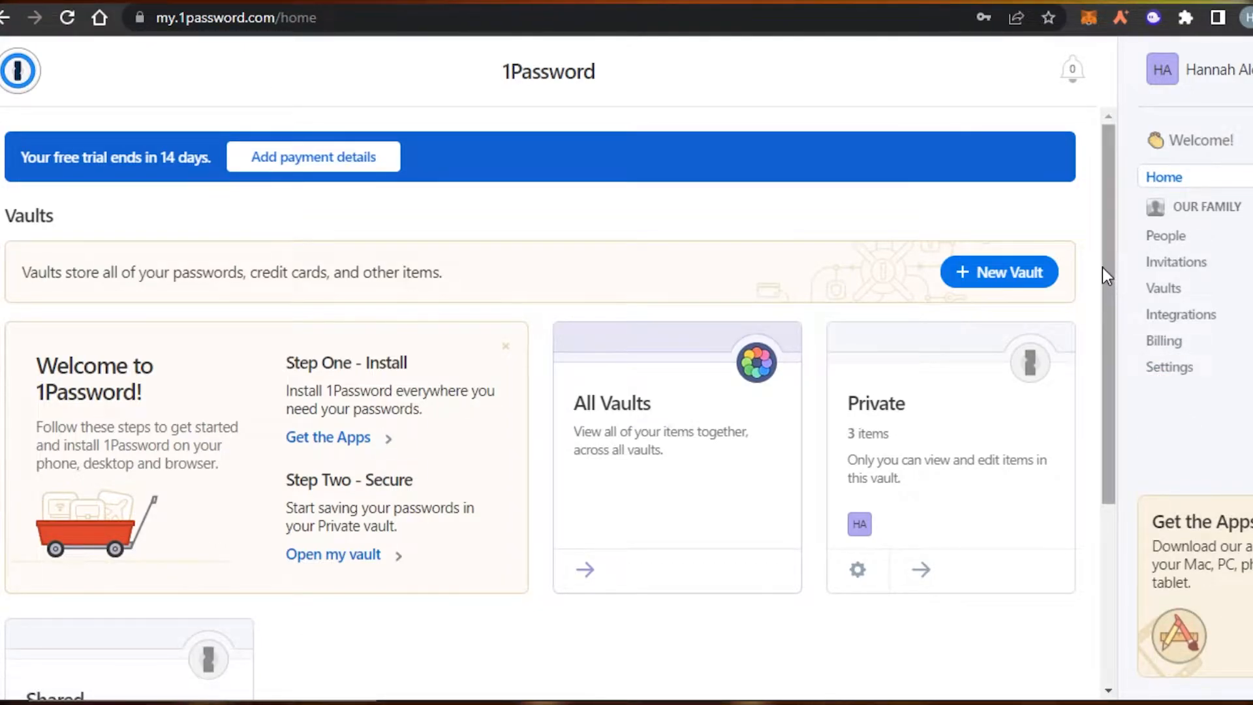
left_click_drag(1111, 291, 1133, 193)
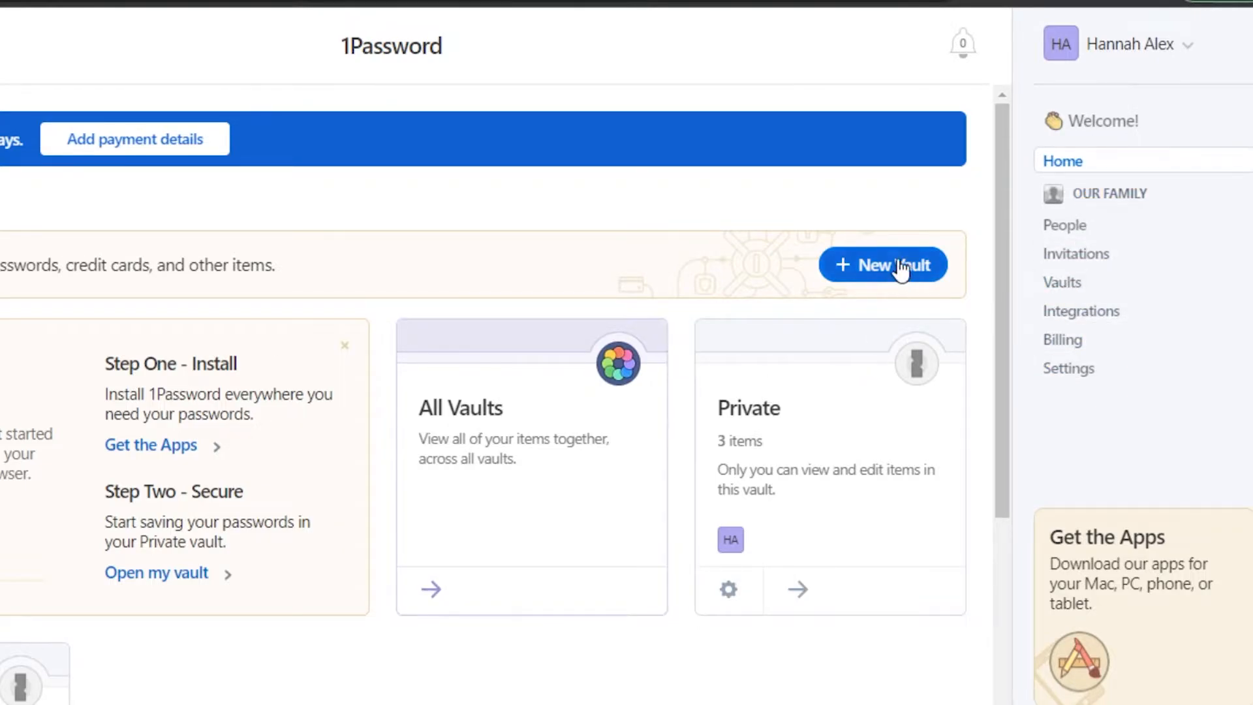
left_click(872, 263)
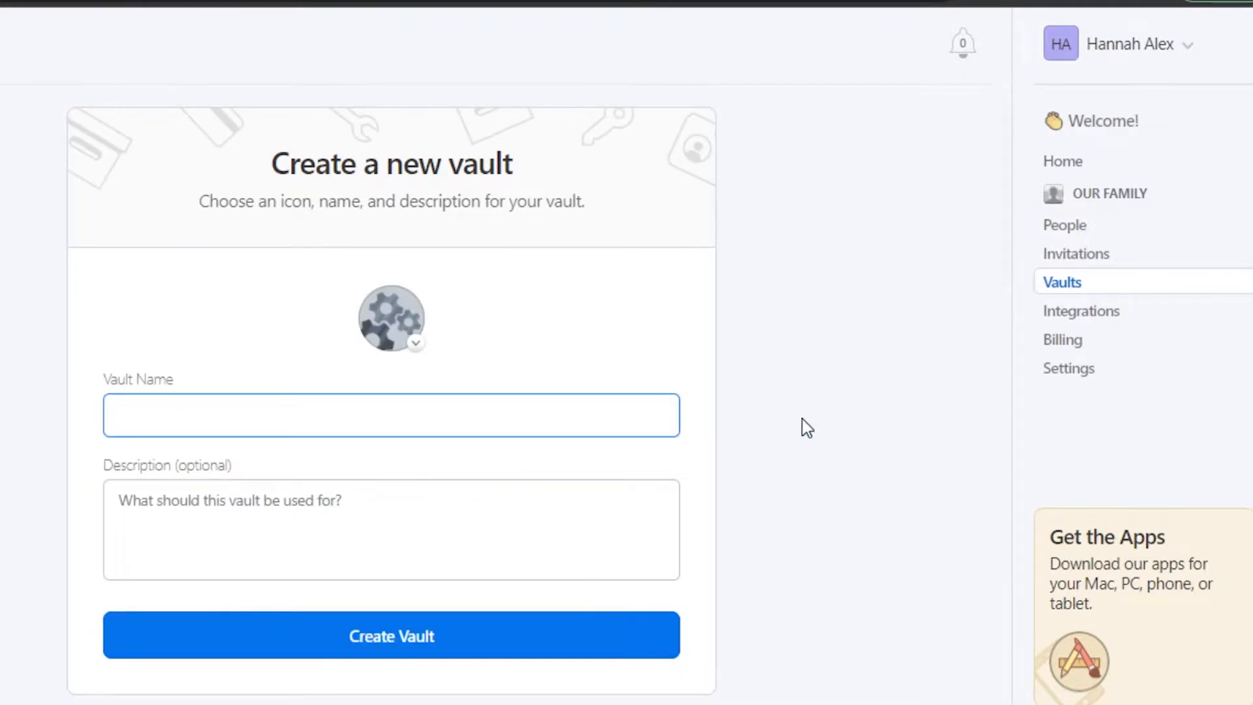
left_click(318, 405)
type("Social  Meida")
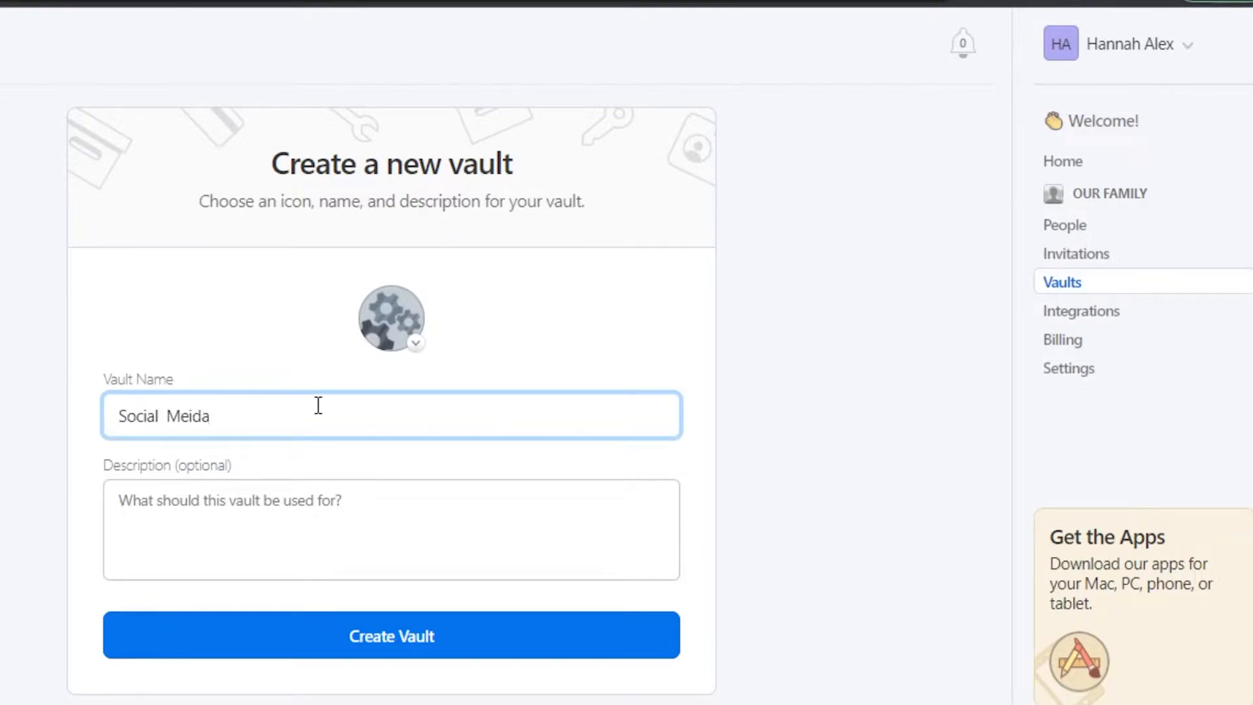
key("BackSpace")
key("BackSpace")
key("BackSpace")
type("dia")
- Describe the new vault as "social accounts" and create it
left_click(190, 500)
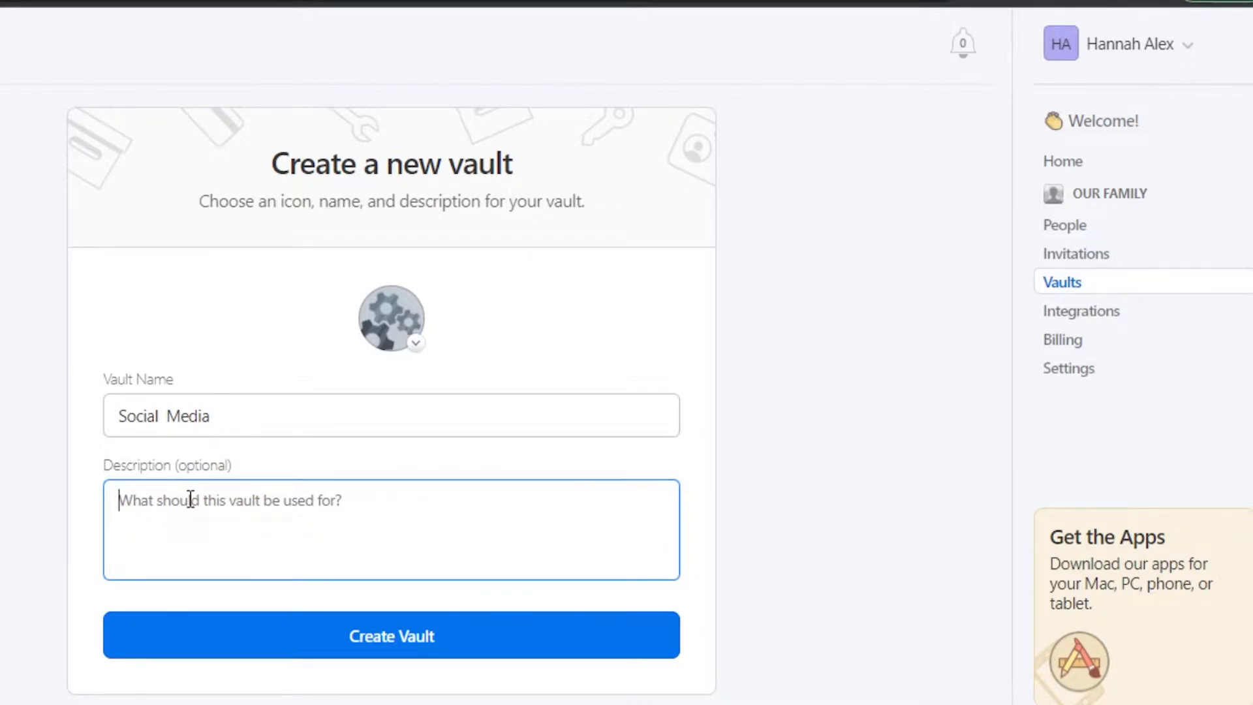
type("social accounts")
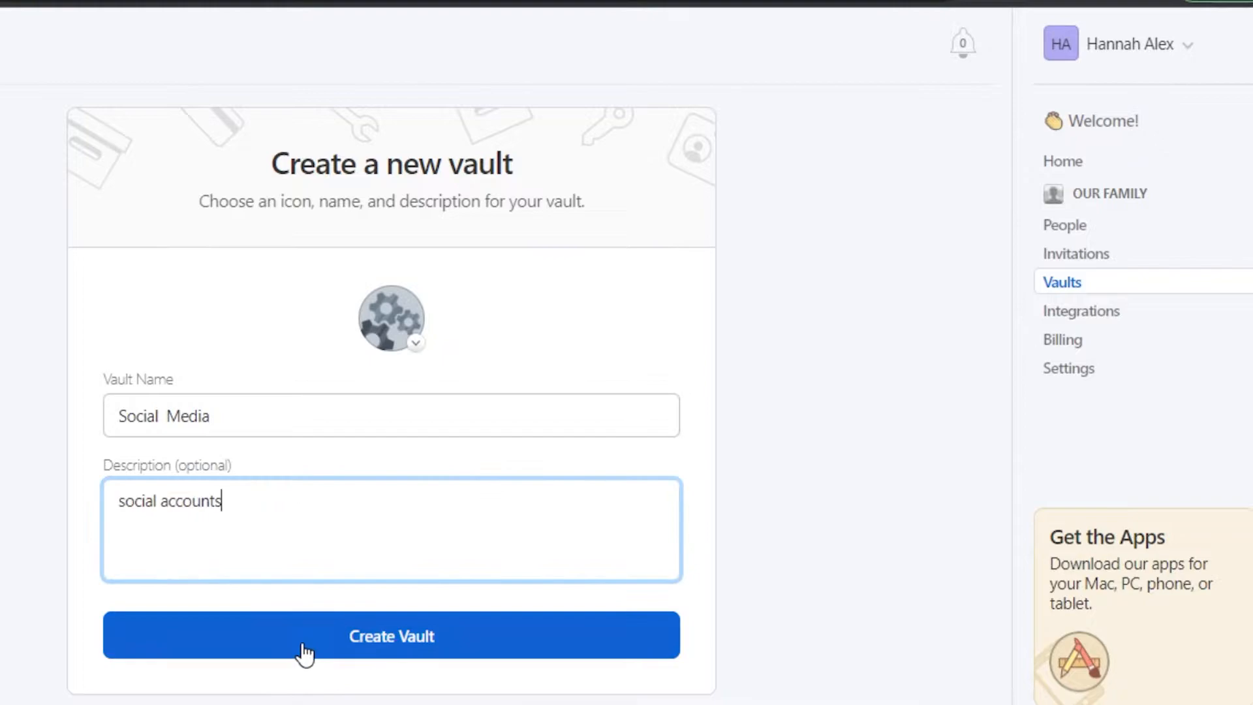
left_click(381, 635)
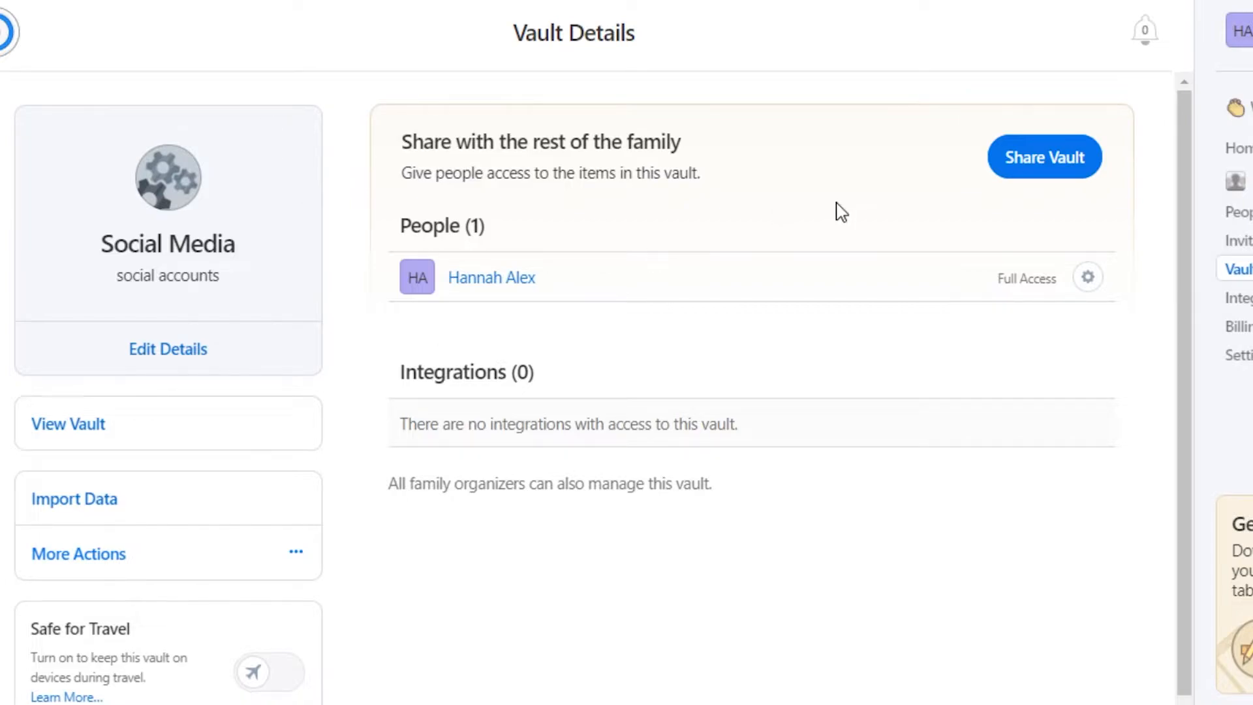
- Open the Social Media vault's details for editing, save them as they are, and view the vault's contents
left_click_drag(1187, 132, 1186, 353)
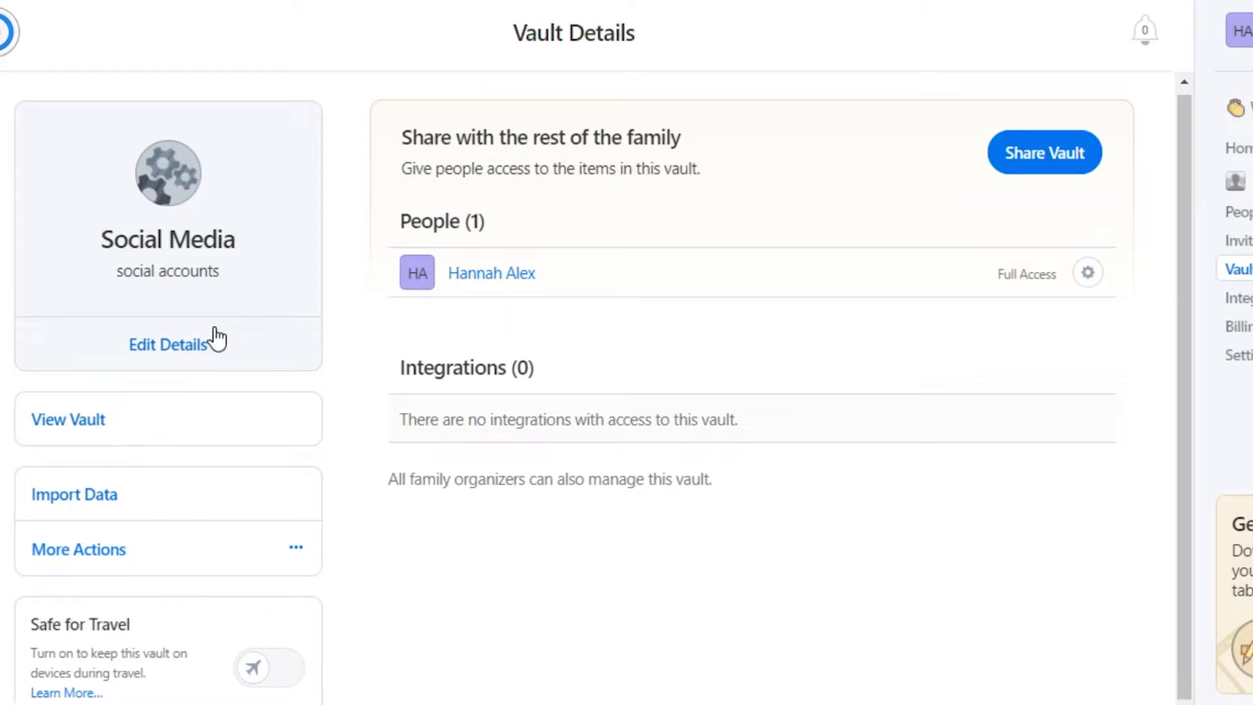
left_click(178, 353)
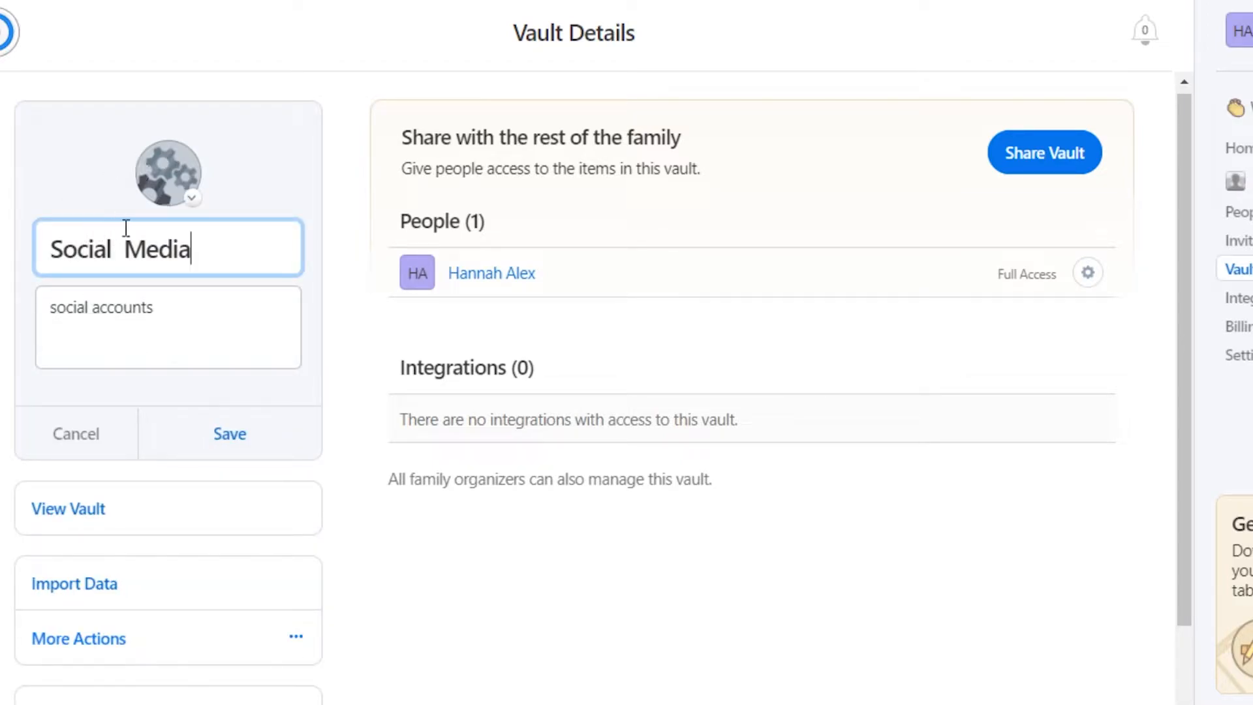
left_click(248, 454)
left_click(219, 433)
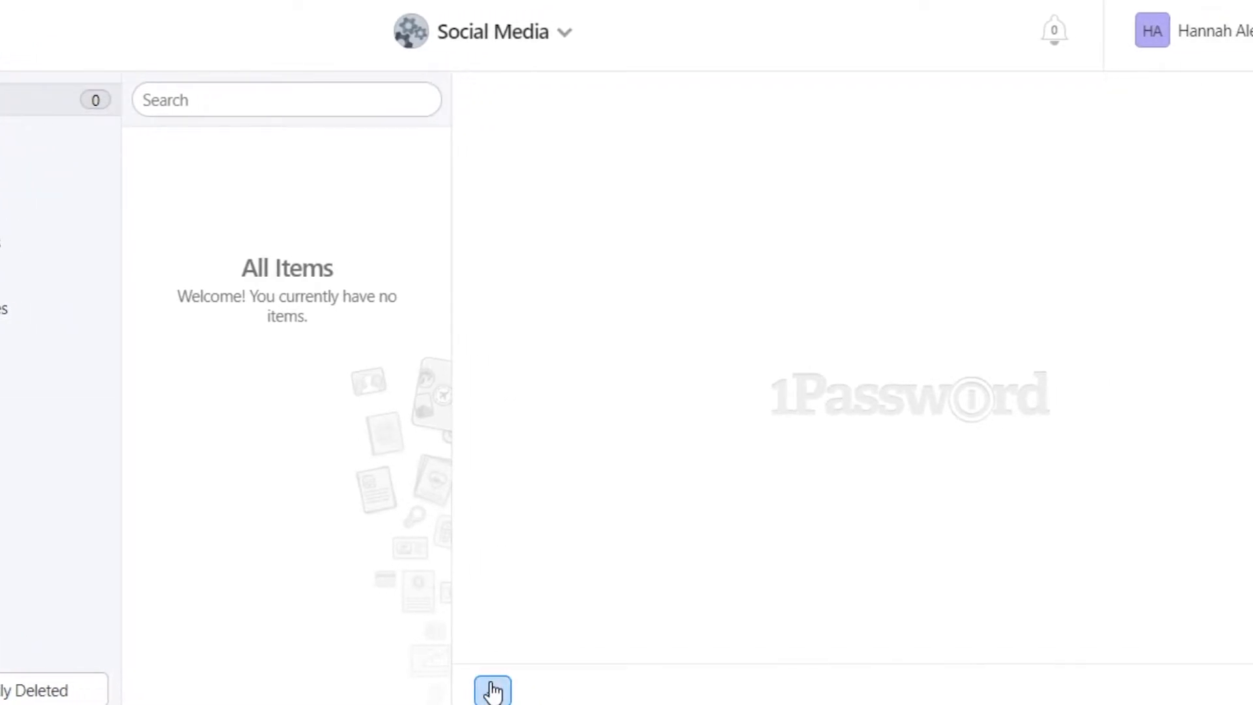
- Start a new Password item in the Social Media vault and title it "Facebook"
left_click(495, 691)
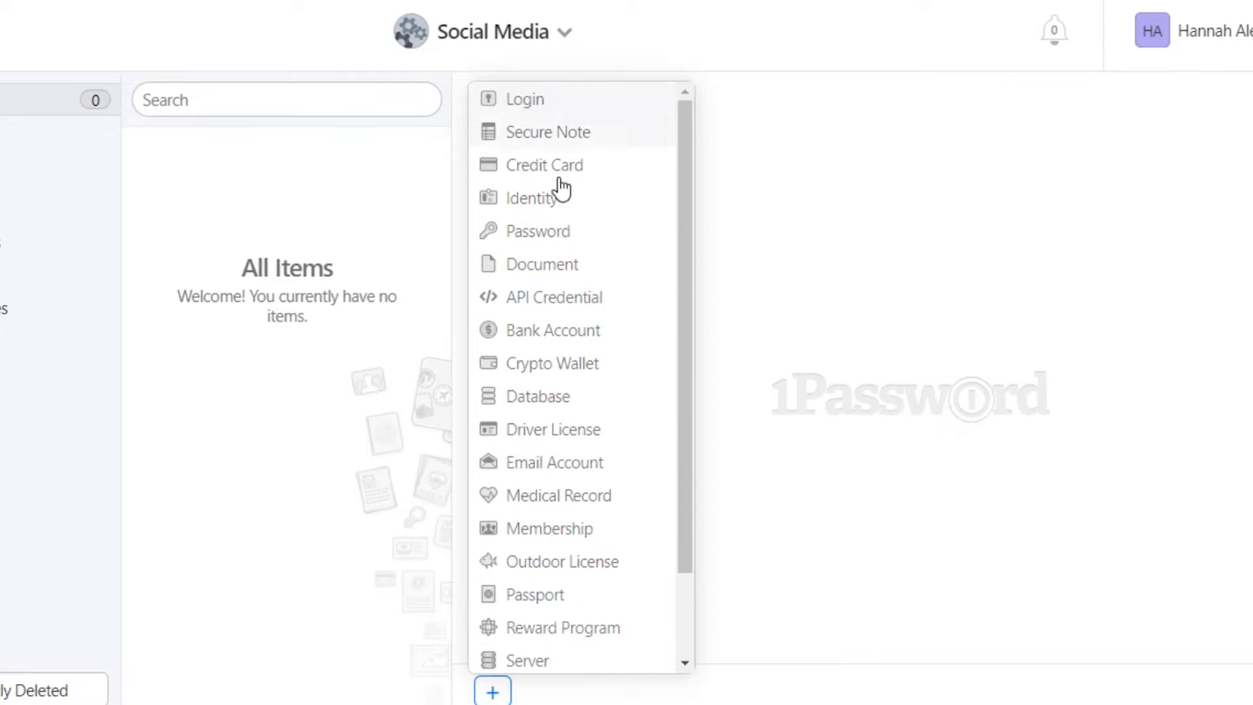
left_click(550, 242)
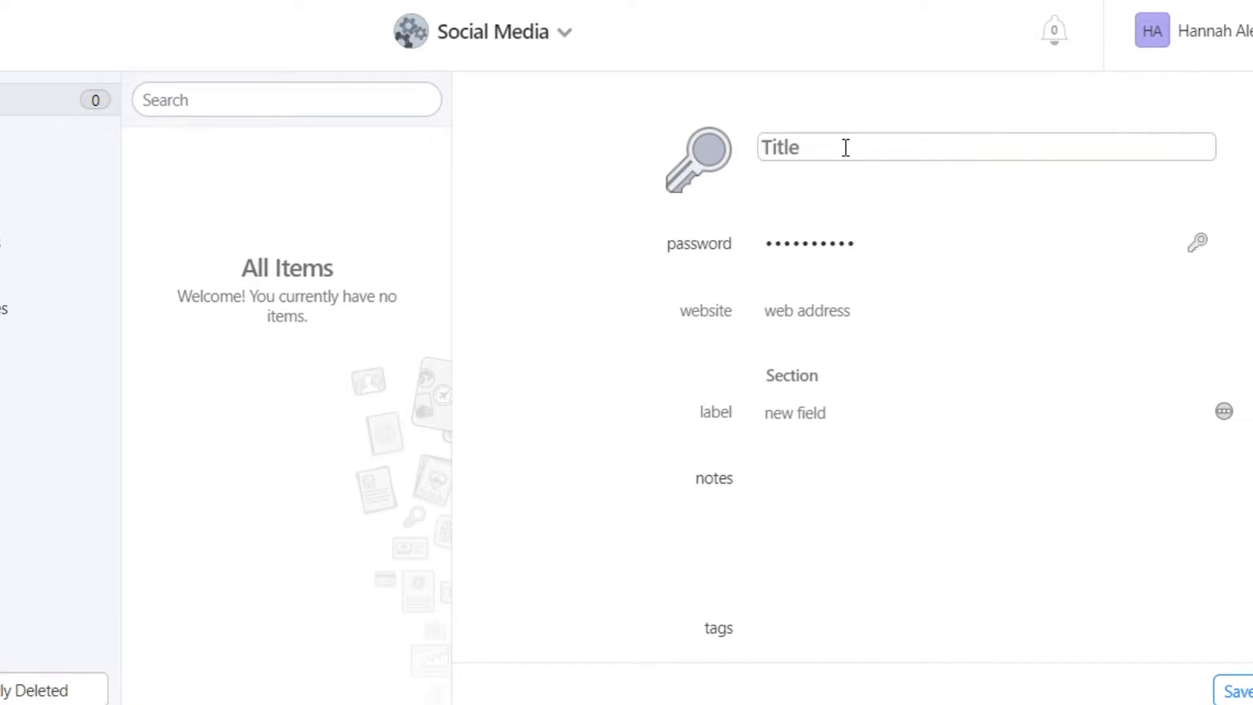
type("Facebook")
- Enter the account password in the Facebook item's password field
left_click(866, 247)
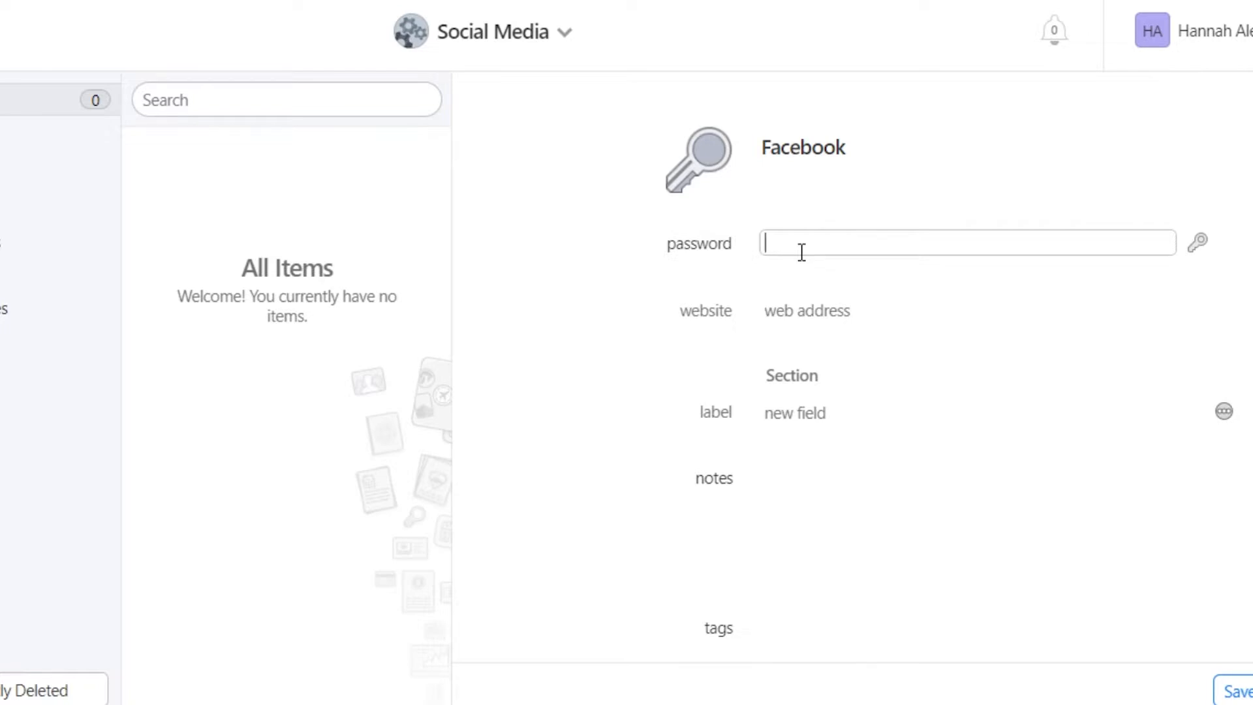
key("ctrl+v")
left_click(801, 310)
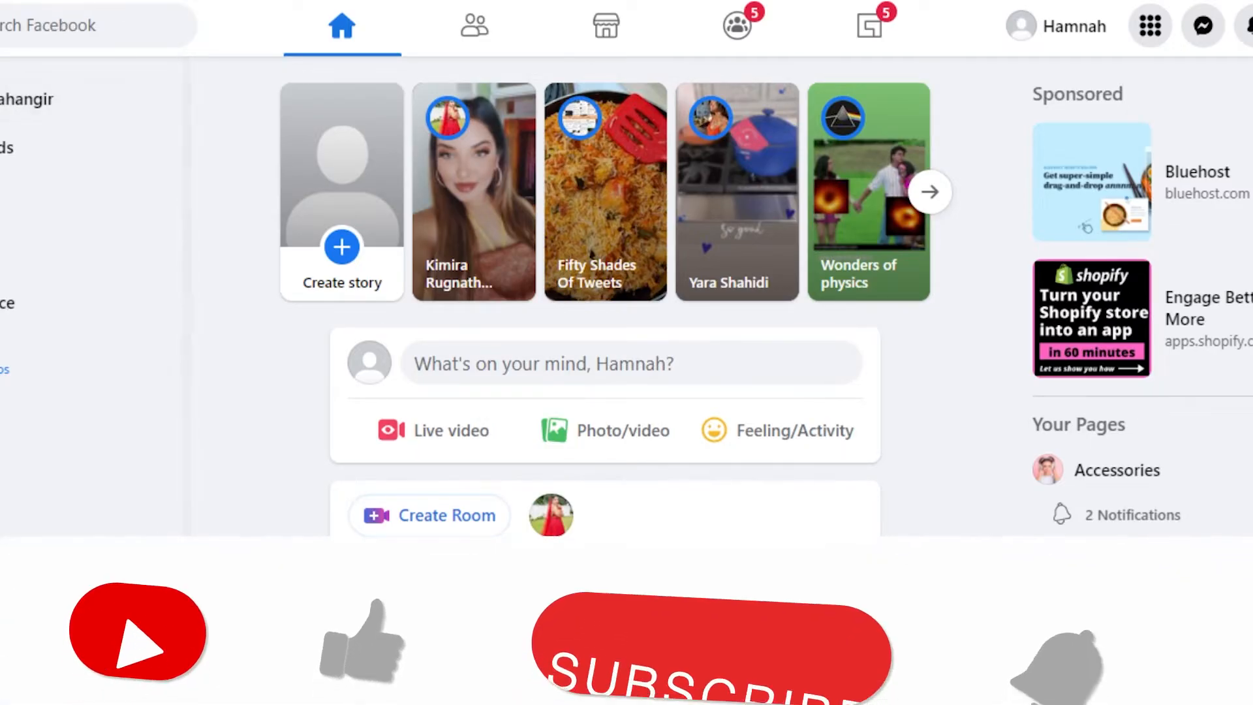
right_click(103, 1)
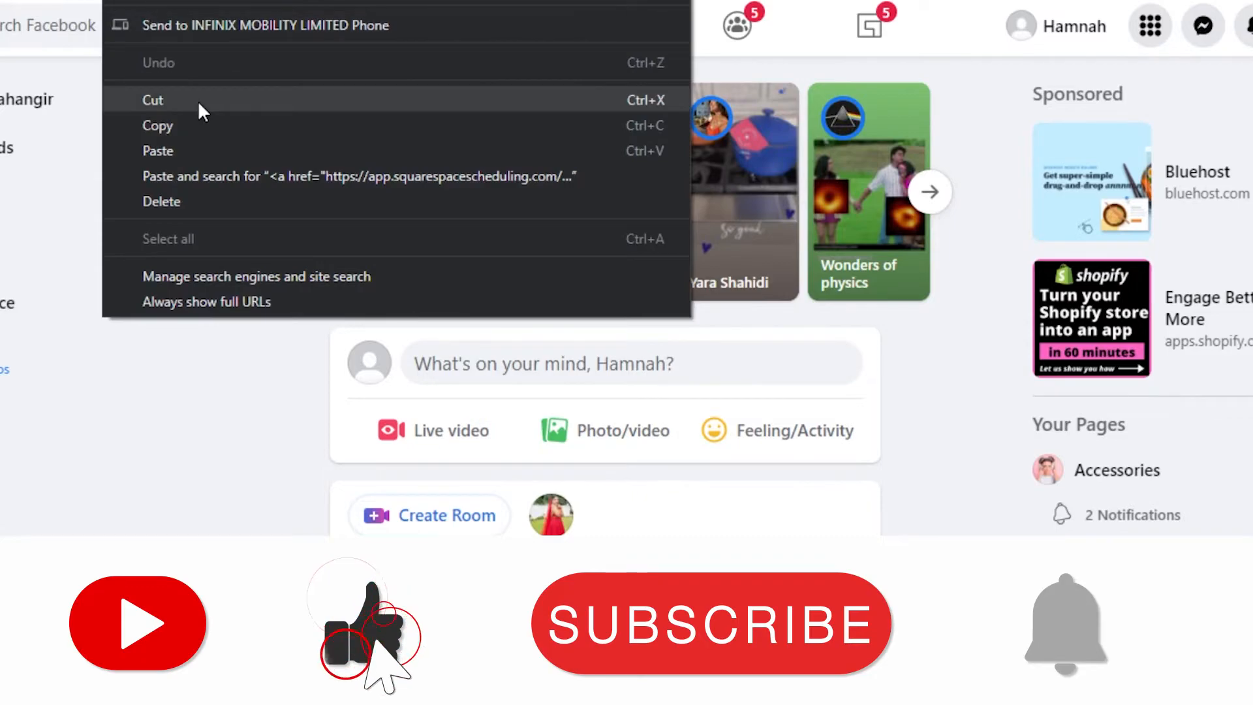
left_click(204, 152)
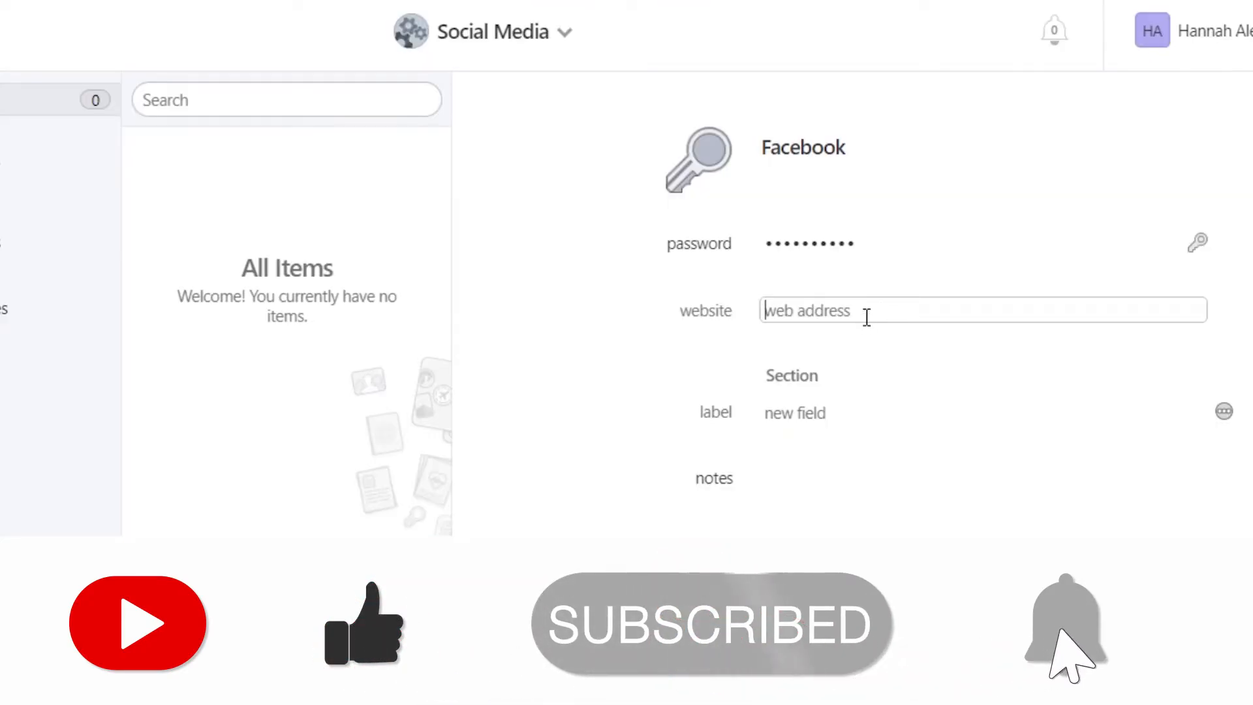
right_click(866, 314)
left_click(937, 490)
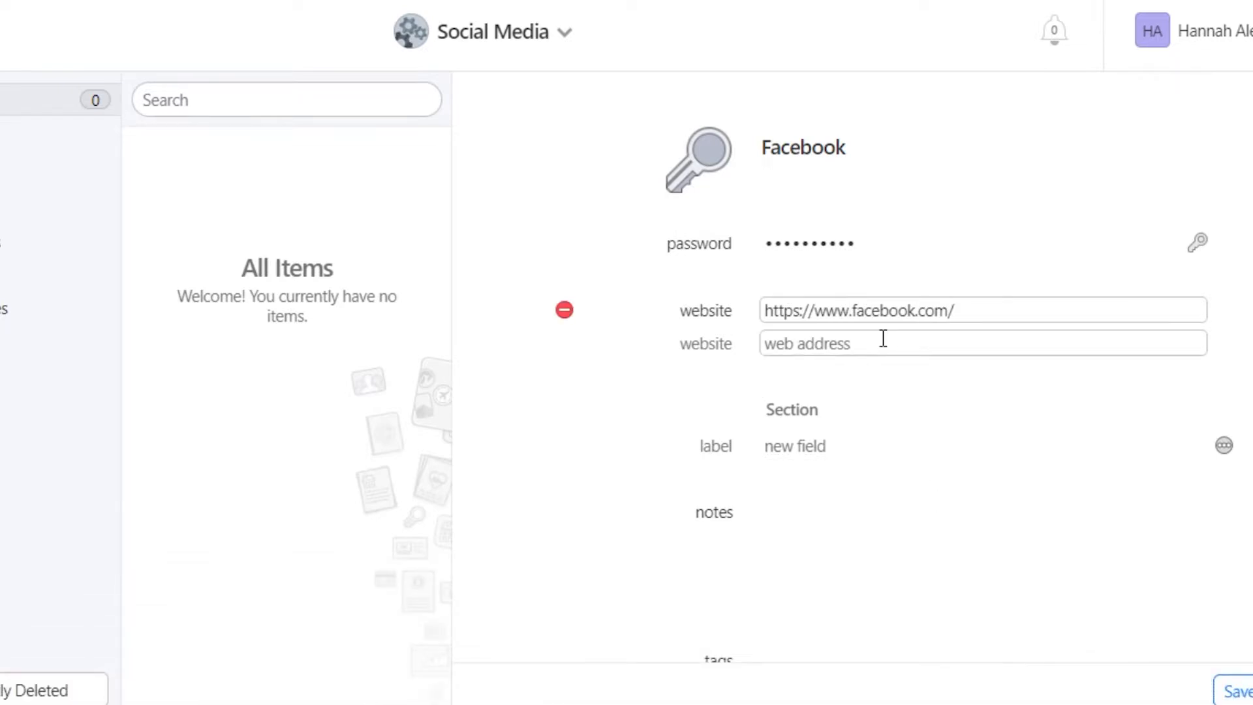
scroll(880, 339, "down", 3)
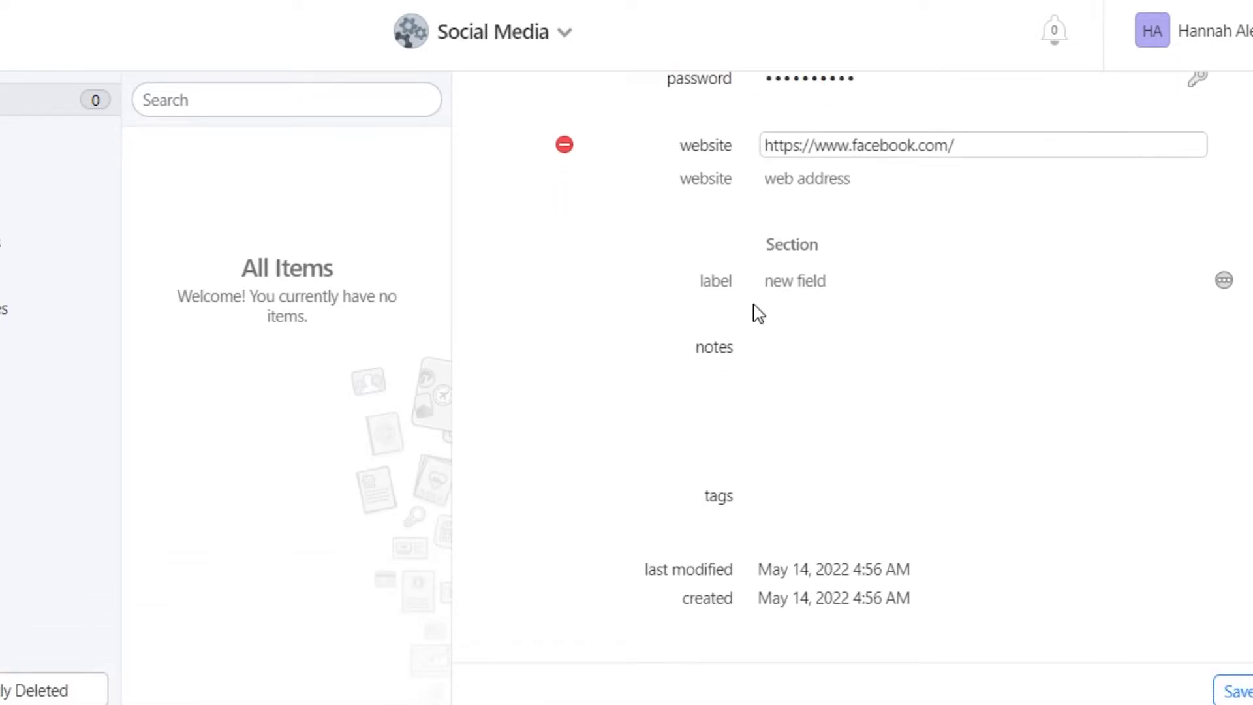
left_click(1246, 686)
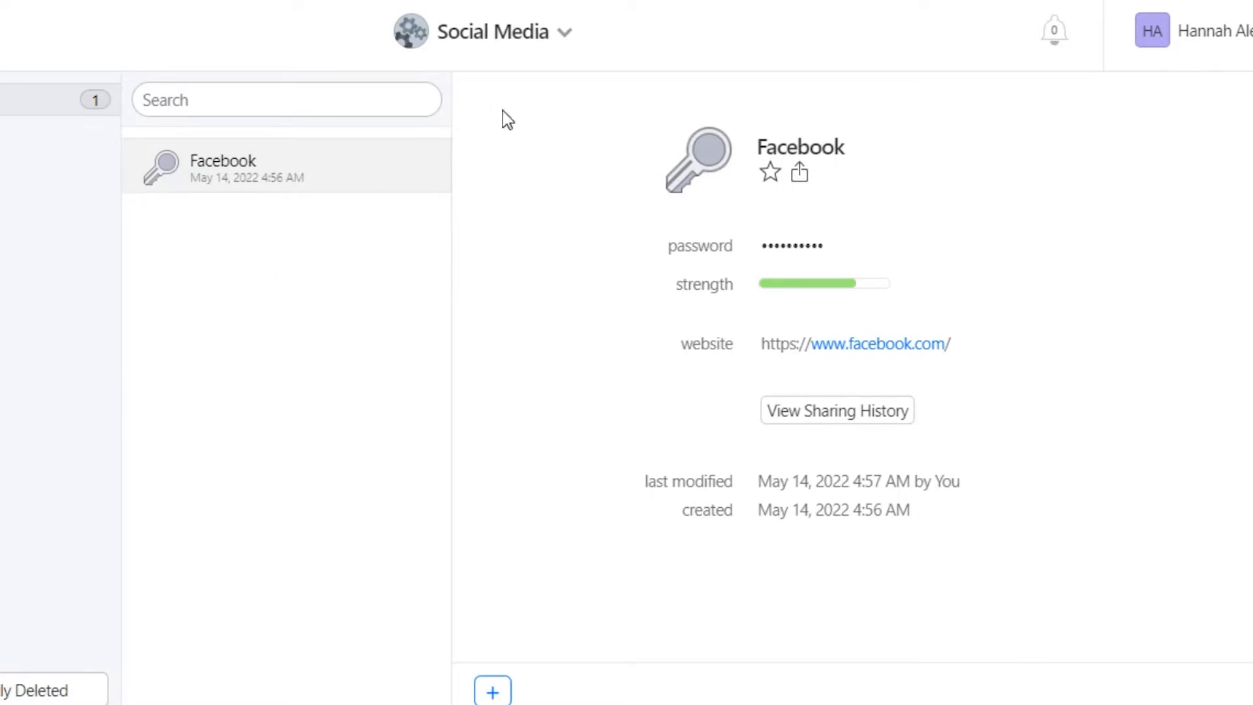
- Start a new Membership item in the Social Media vault and title it "youtube"
left_click(492, 691)
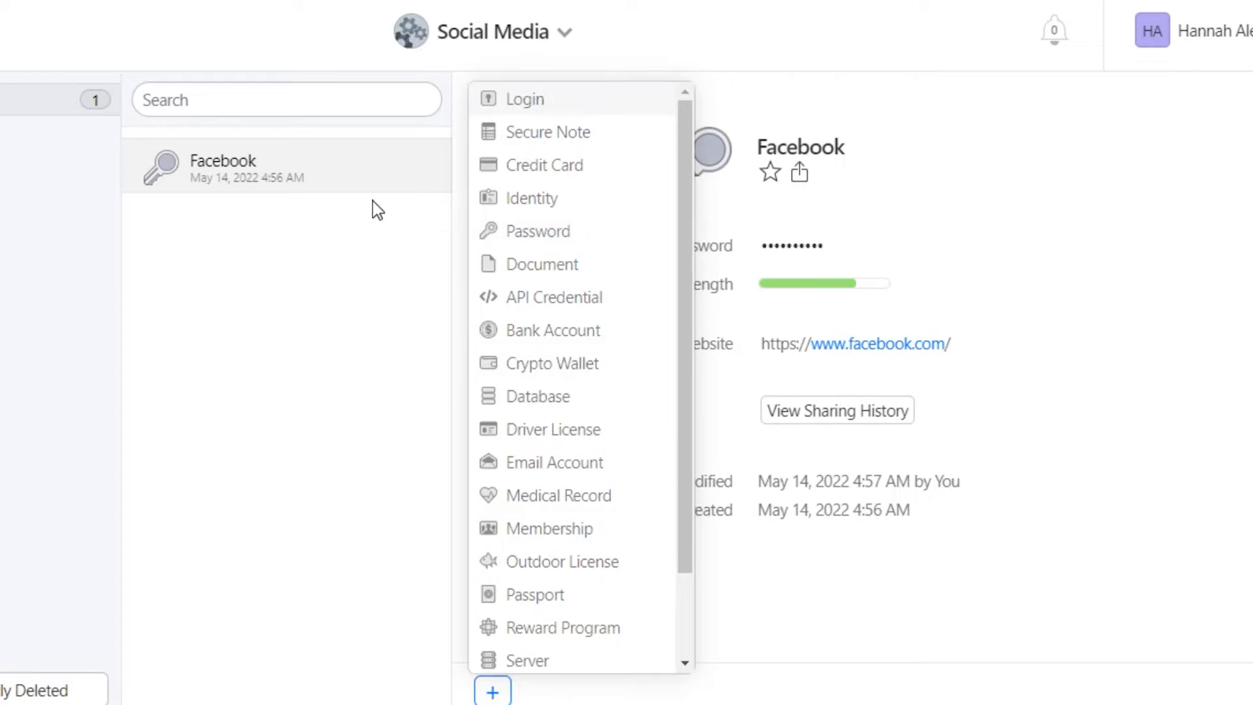
mouse_move(794, 363)
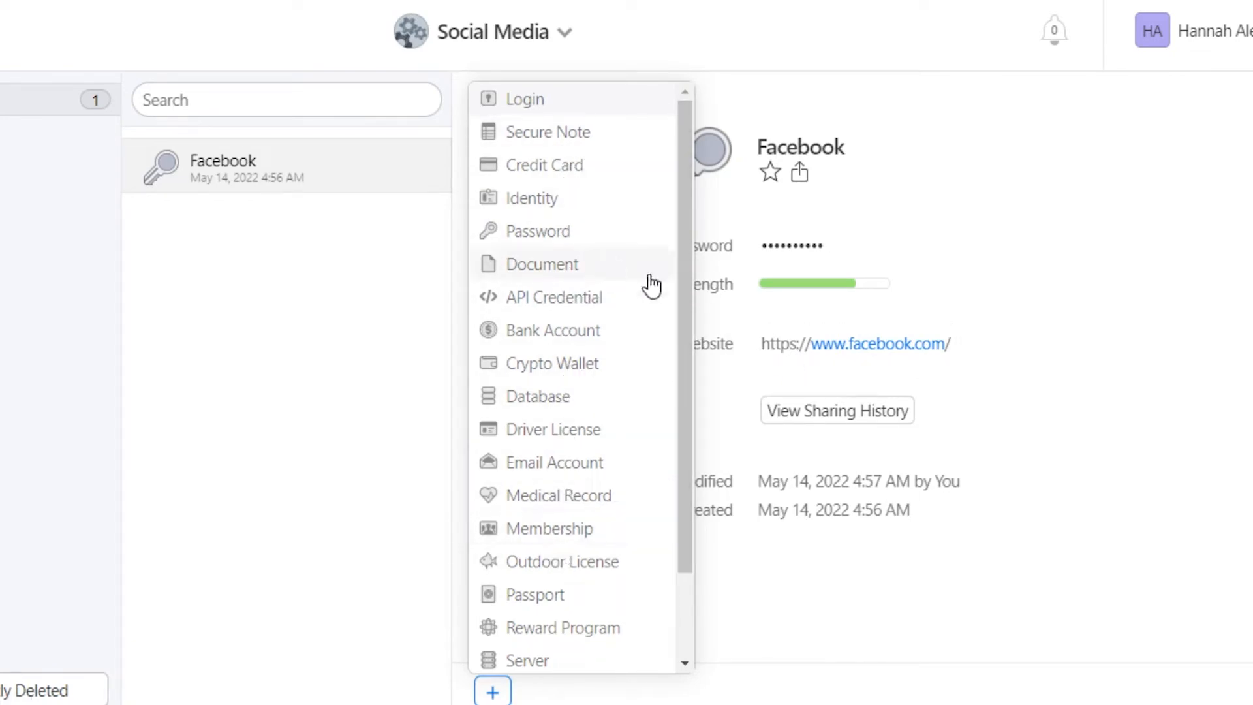
scroll(690, 356, "down", 2)
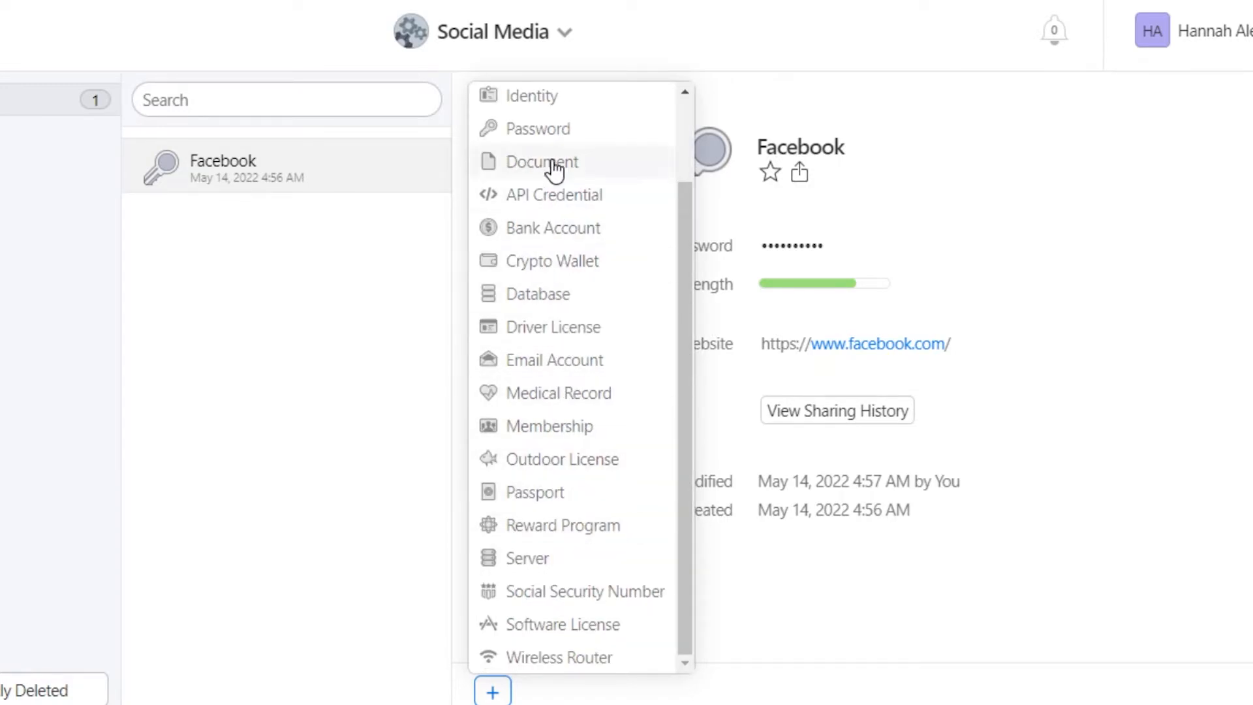
left_click(562, 427)
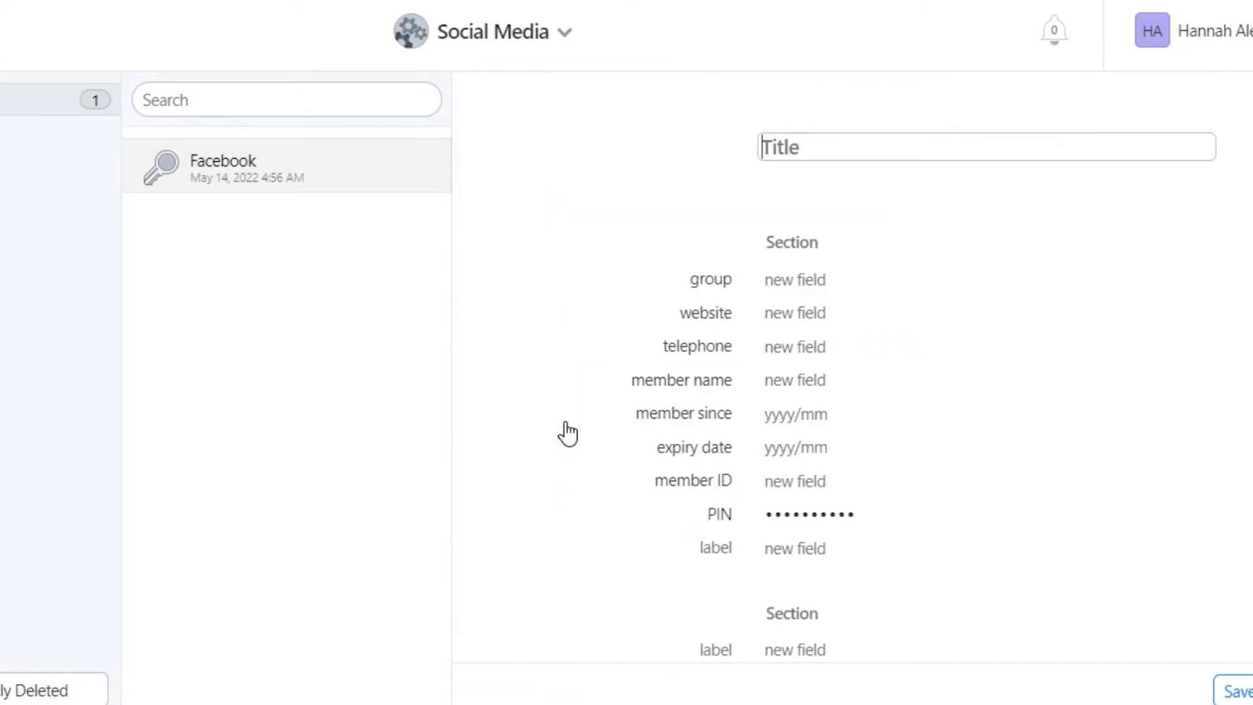
left_click(832, 157)
type("youtube")
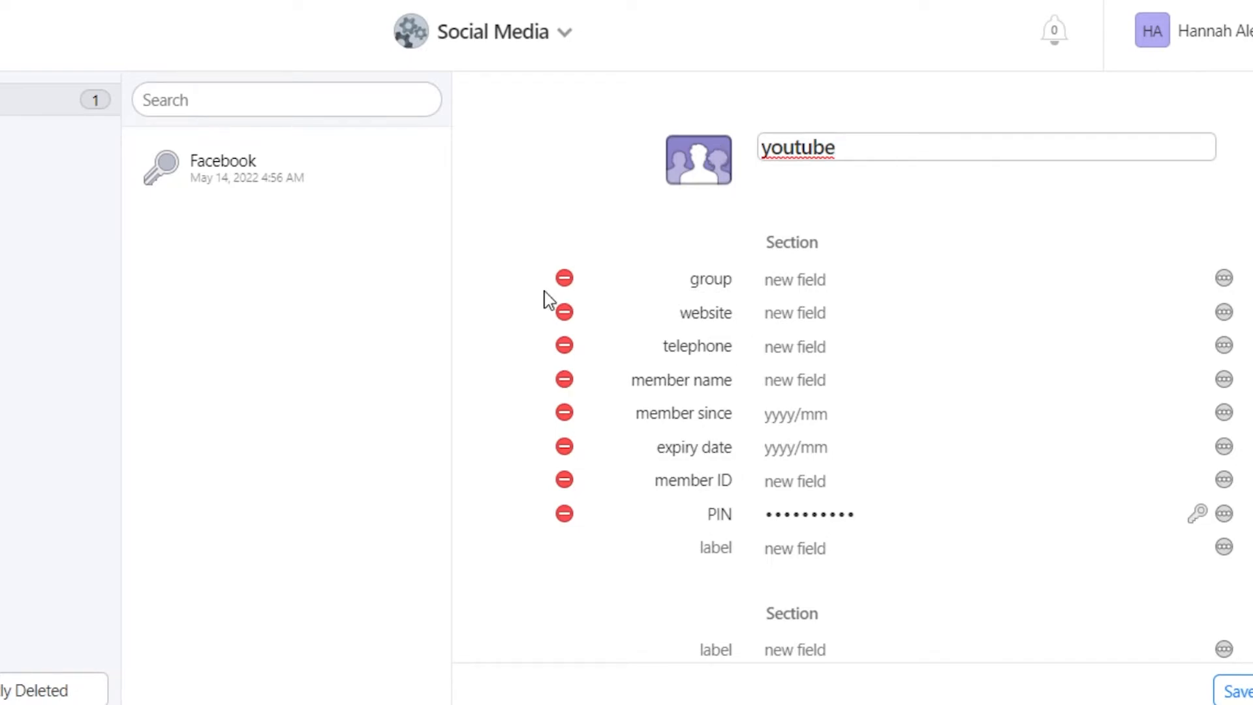
- Remove the group and telephone fields from the youtube item, and fill in the website youtube.com and the member's name
left_click(564, 283)
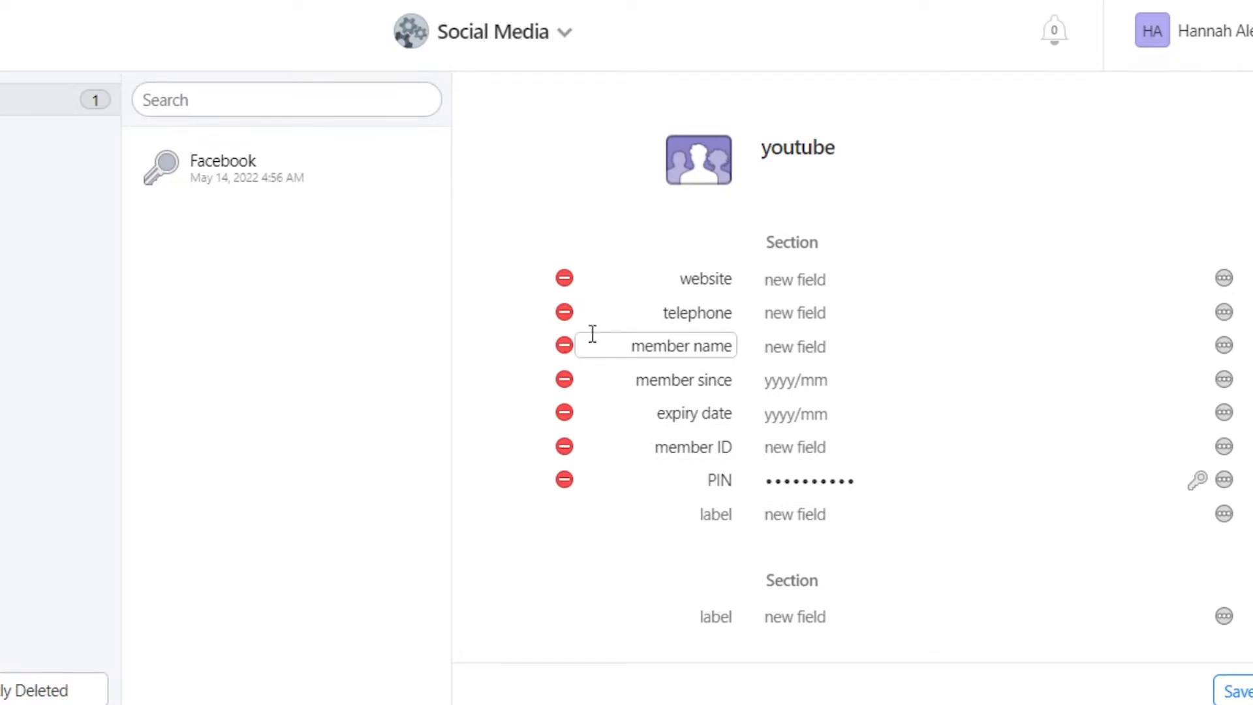
left_click(565, 313)
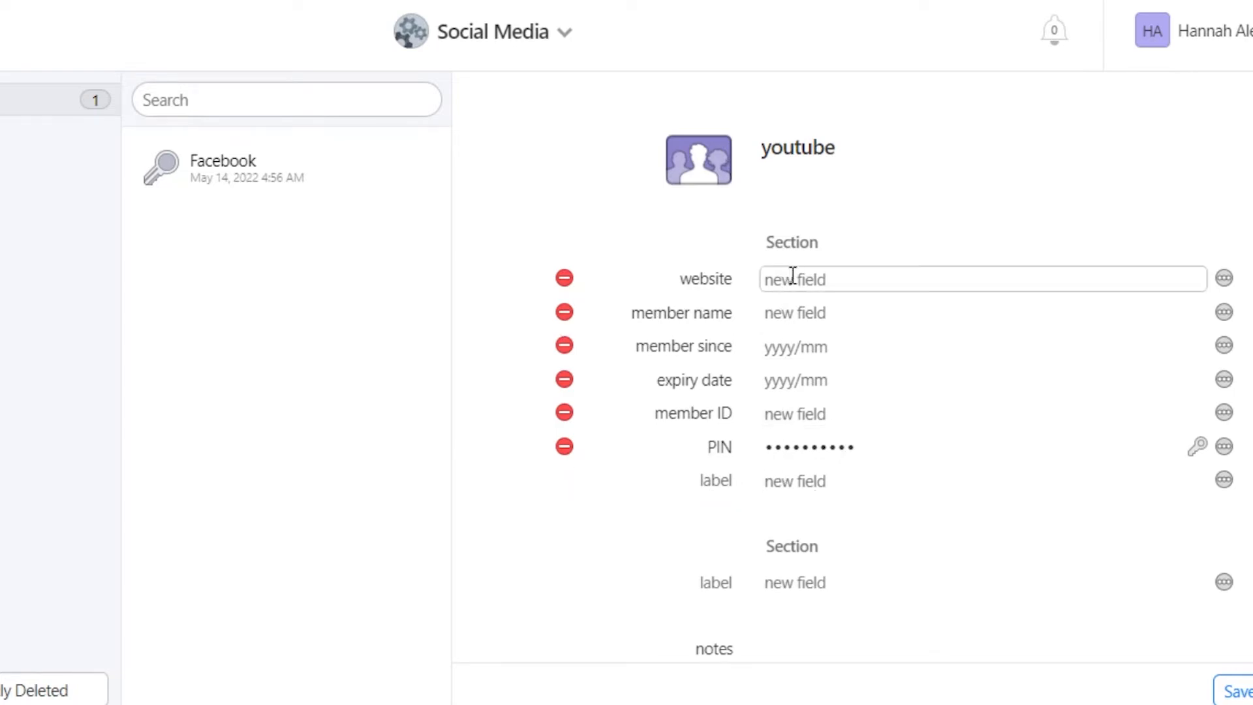
type("youtube.com")
left_click(848, 320)
type("Hannah")
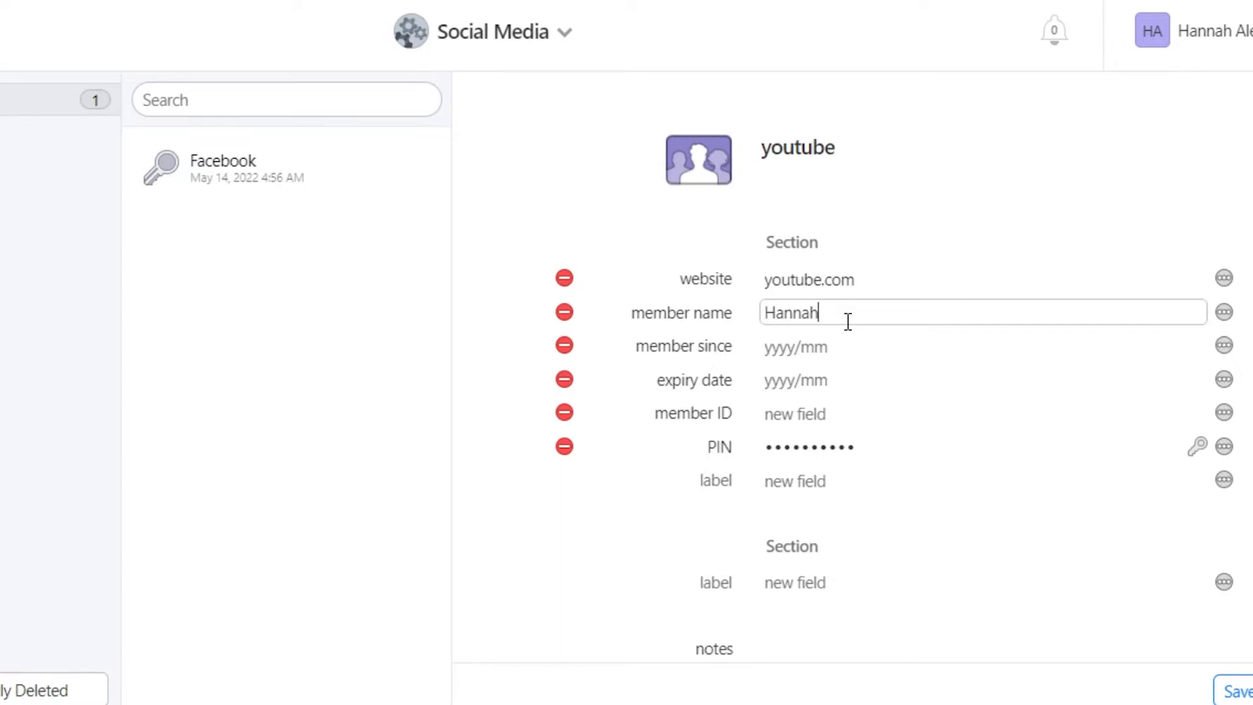
- Set the membership start to 2021/05 and the expiry date to 2022/05, enter the member ID, and save the item
left_click(808, 351)
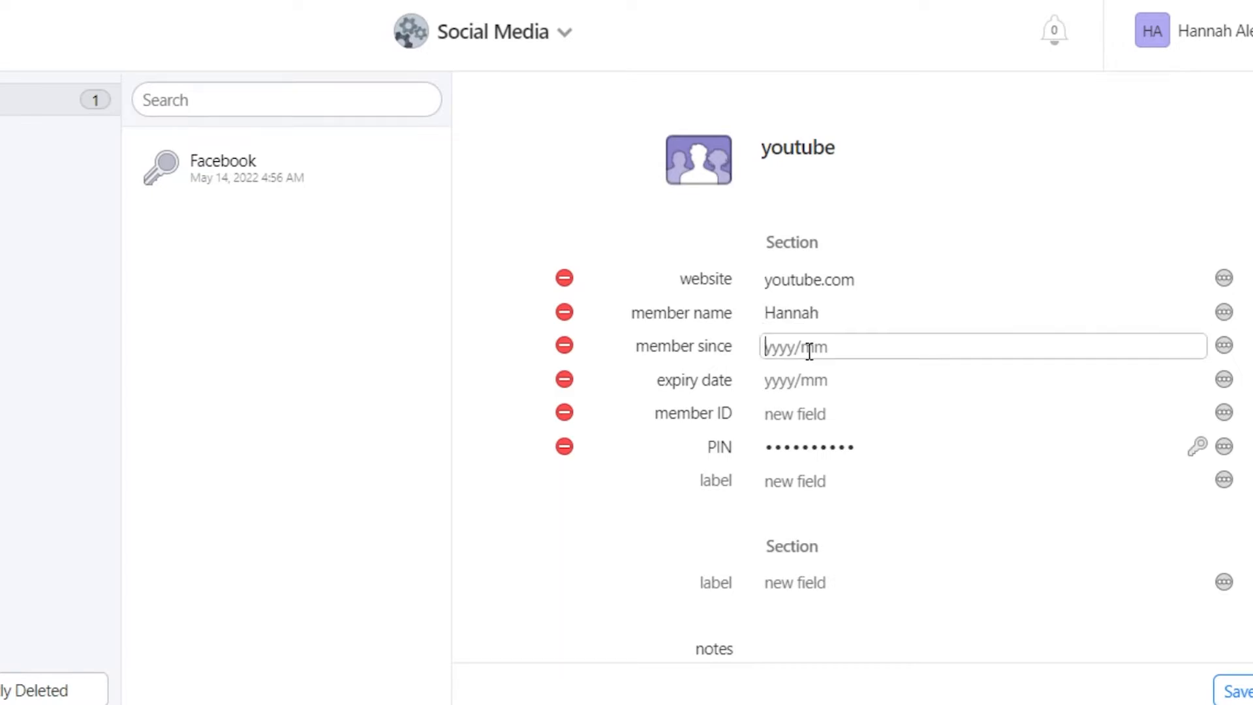
type("05/2016")
left_click(790, 380)
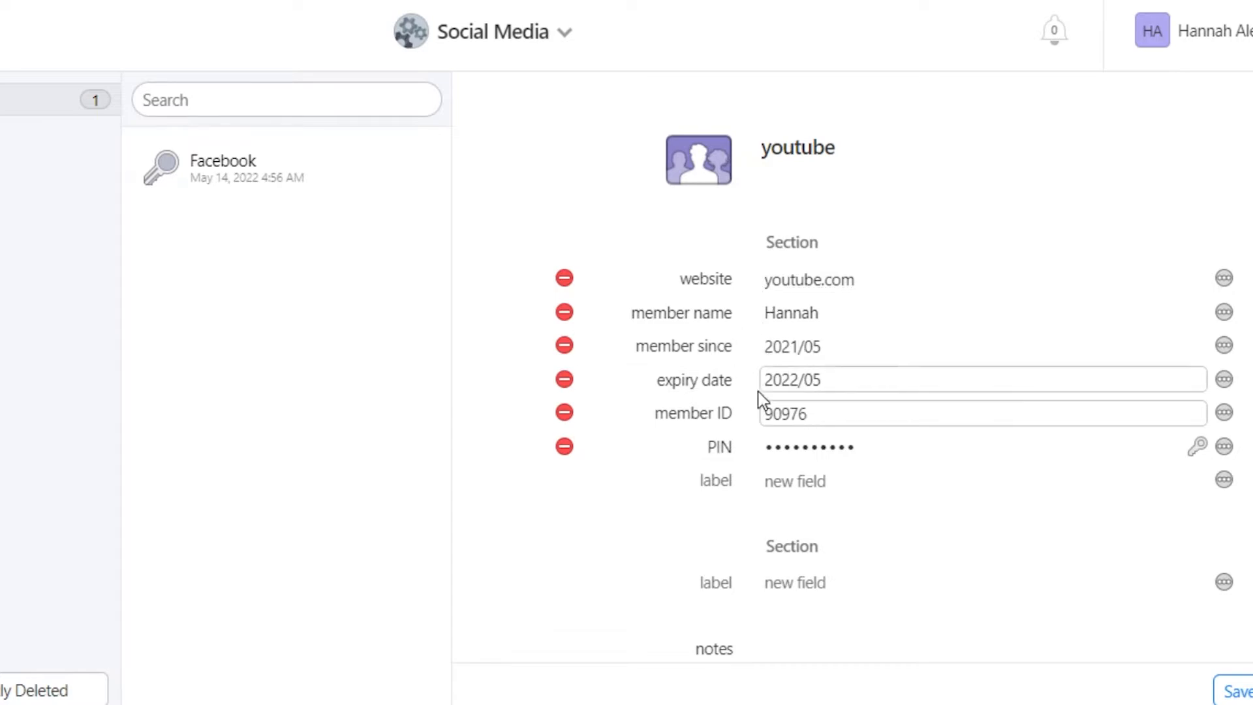
scroll(837, 272, "down", 5)
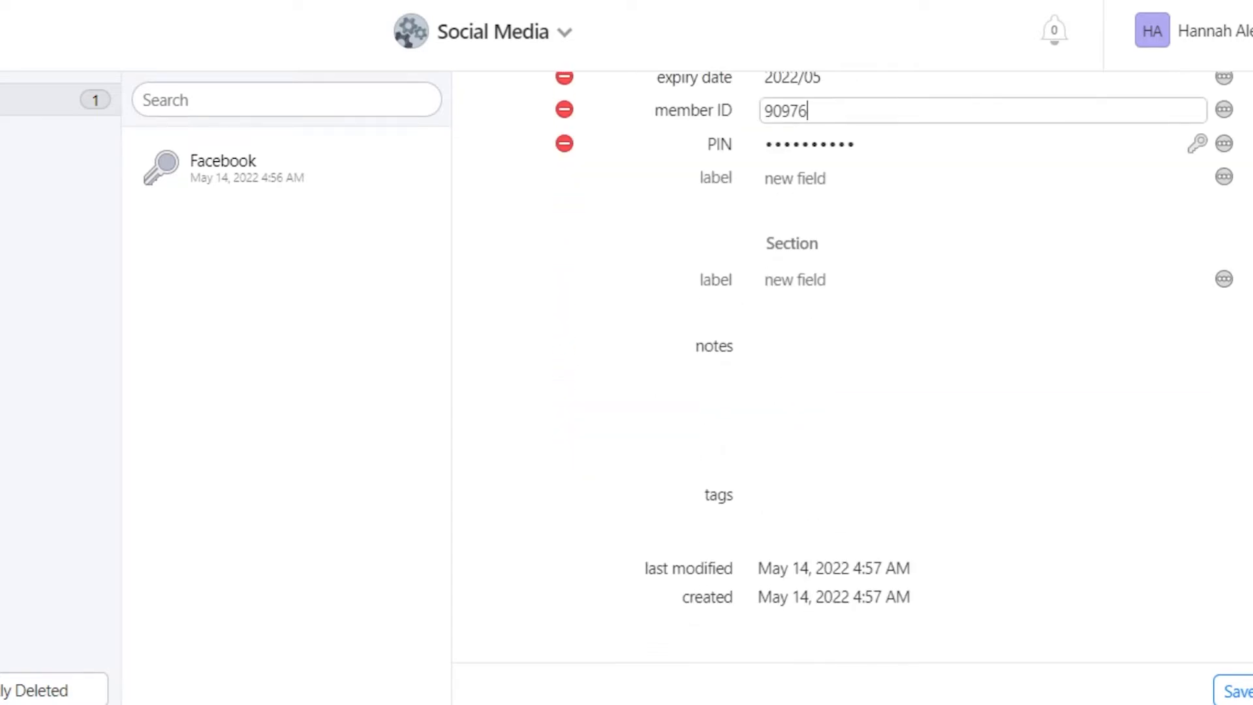
left_click(1247, 686)
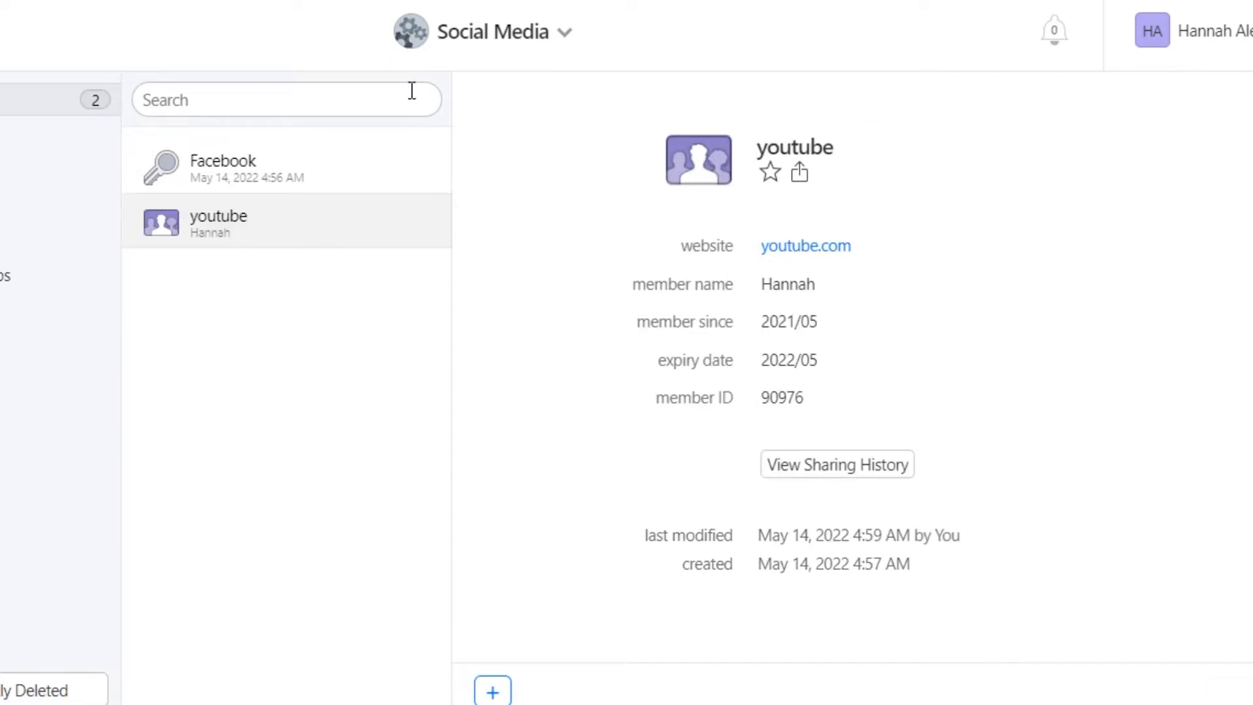
- Look through the full list of item types that can be added to the Social Media vault
left_click(493, 692)
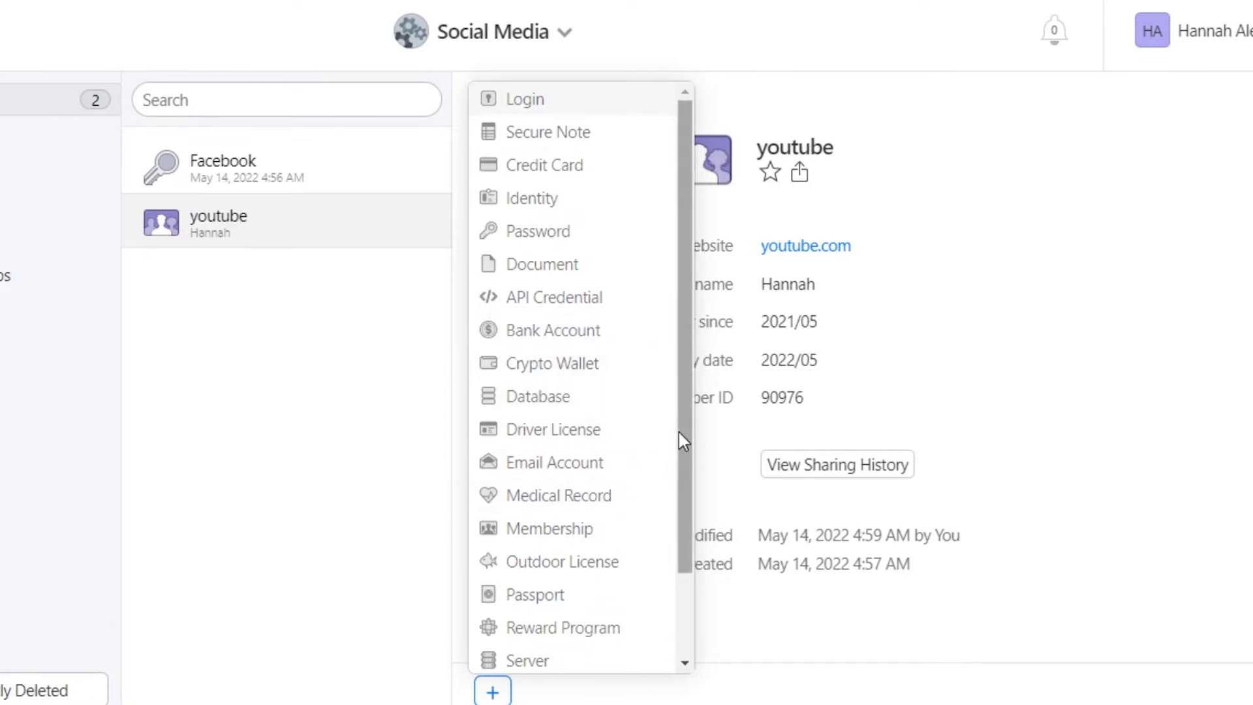
left_click_drag(693, 386, 694, 512)
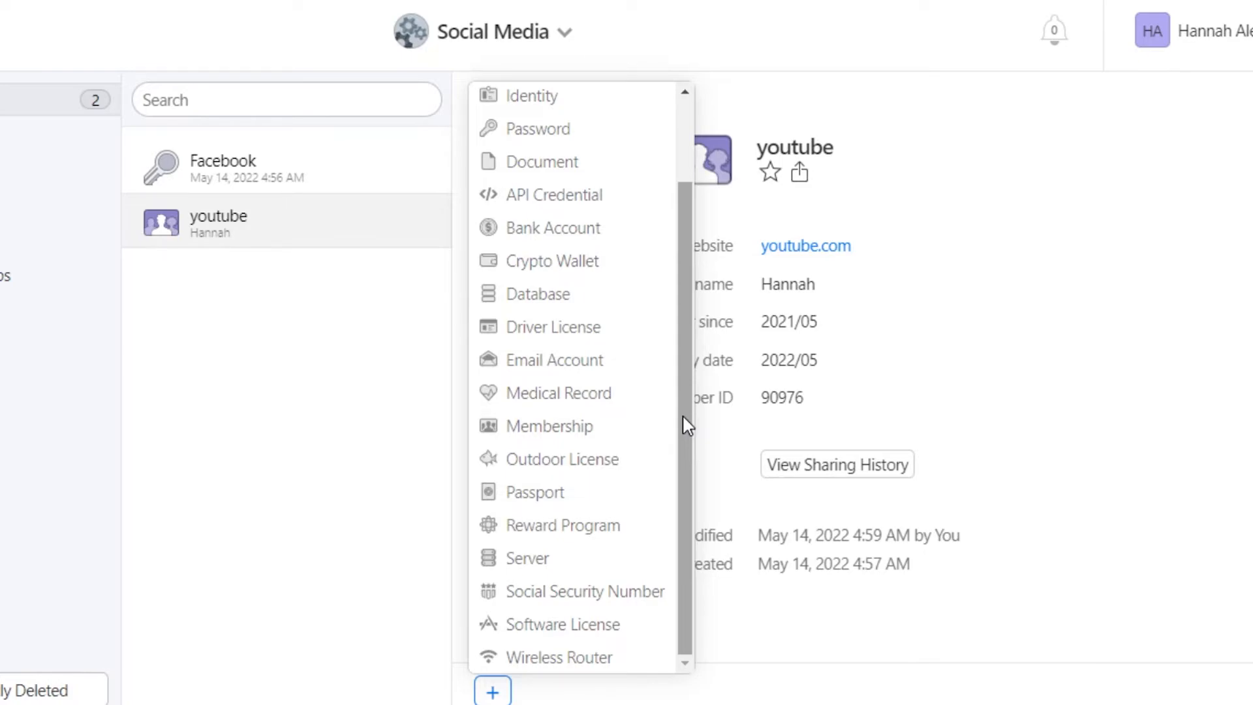
left_click_drag(687, 424, 676, 146)
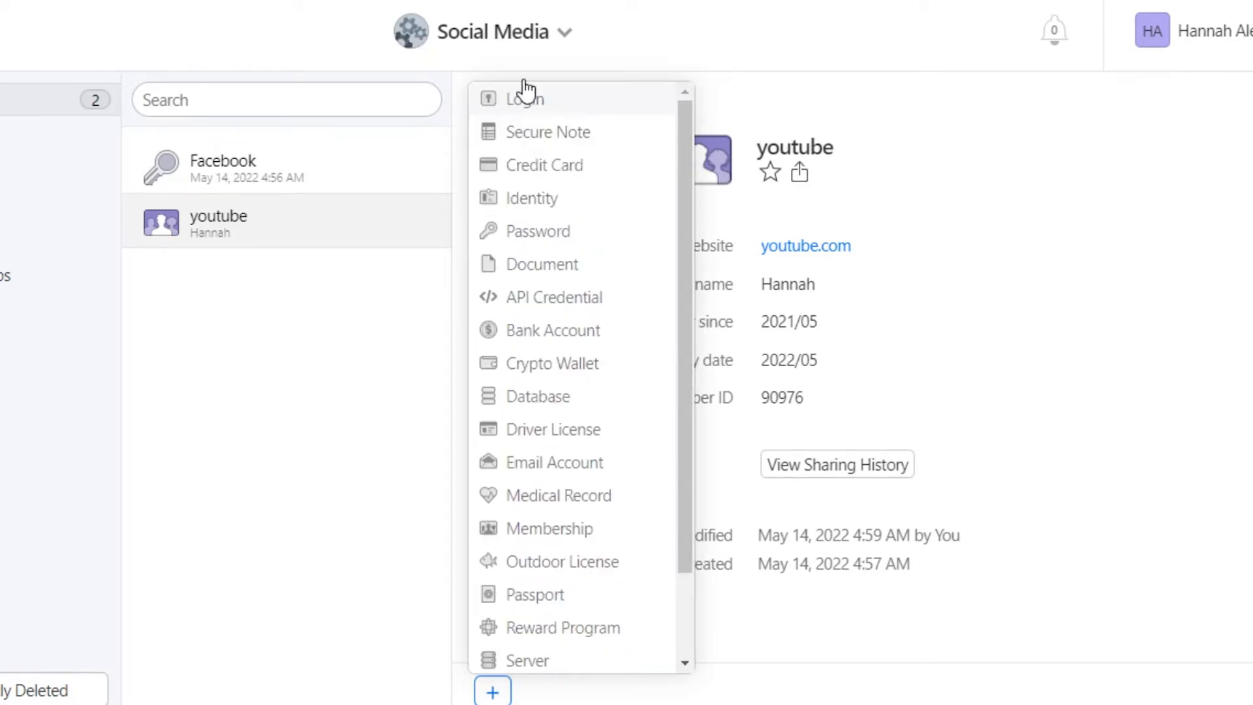
left_click(85, 405)
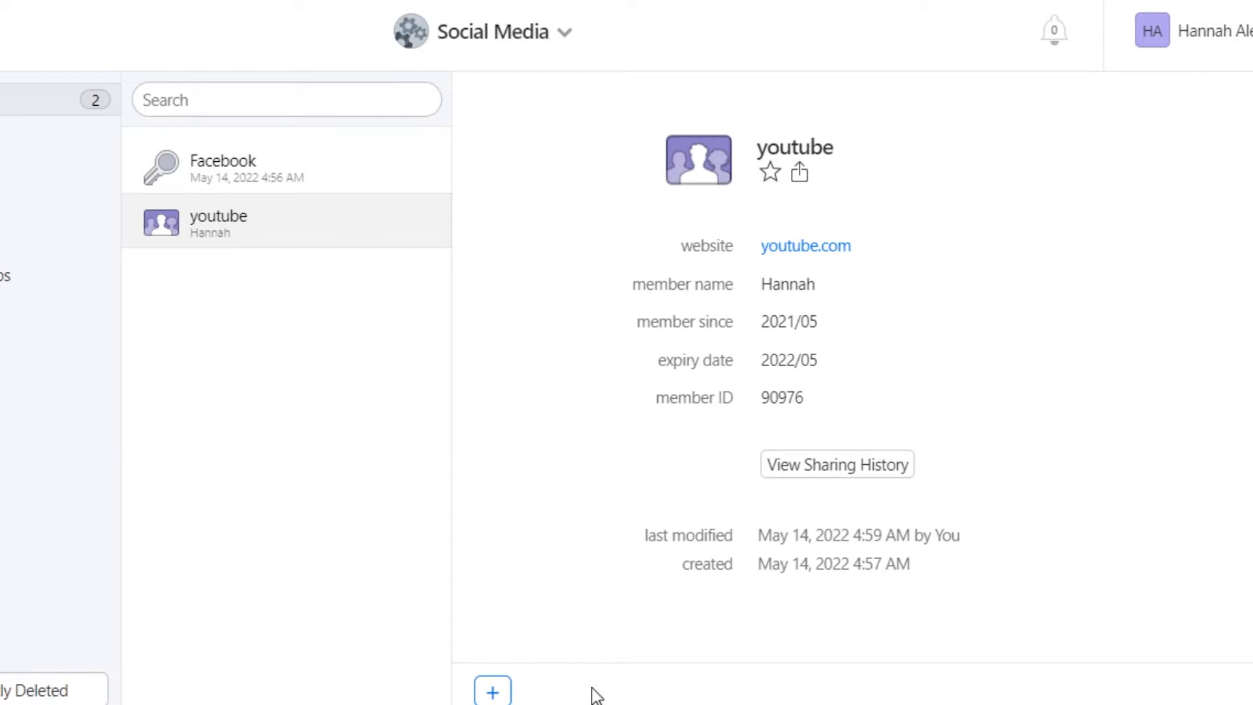
left_click(491, 689)
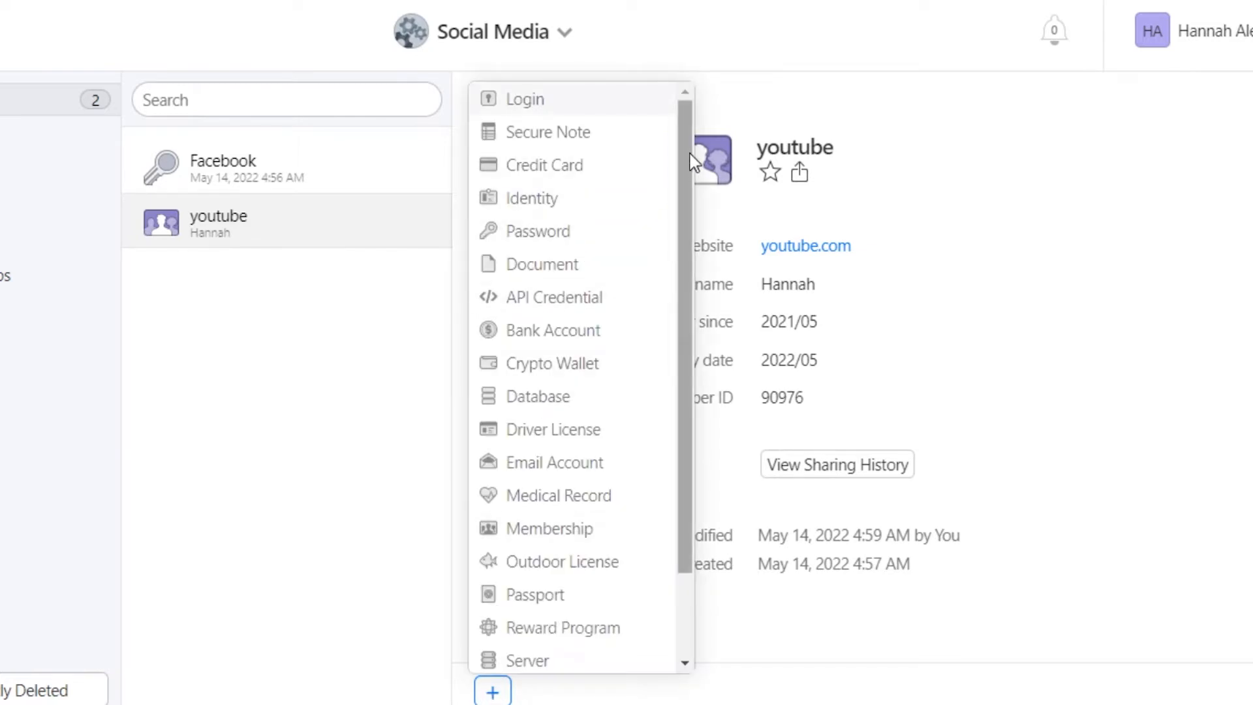
left_click_drag(690, 154, 702, 343)
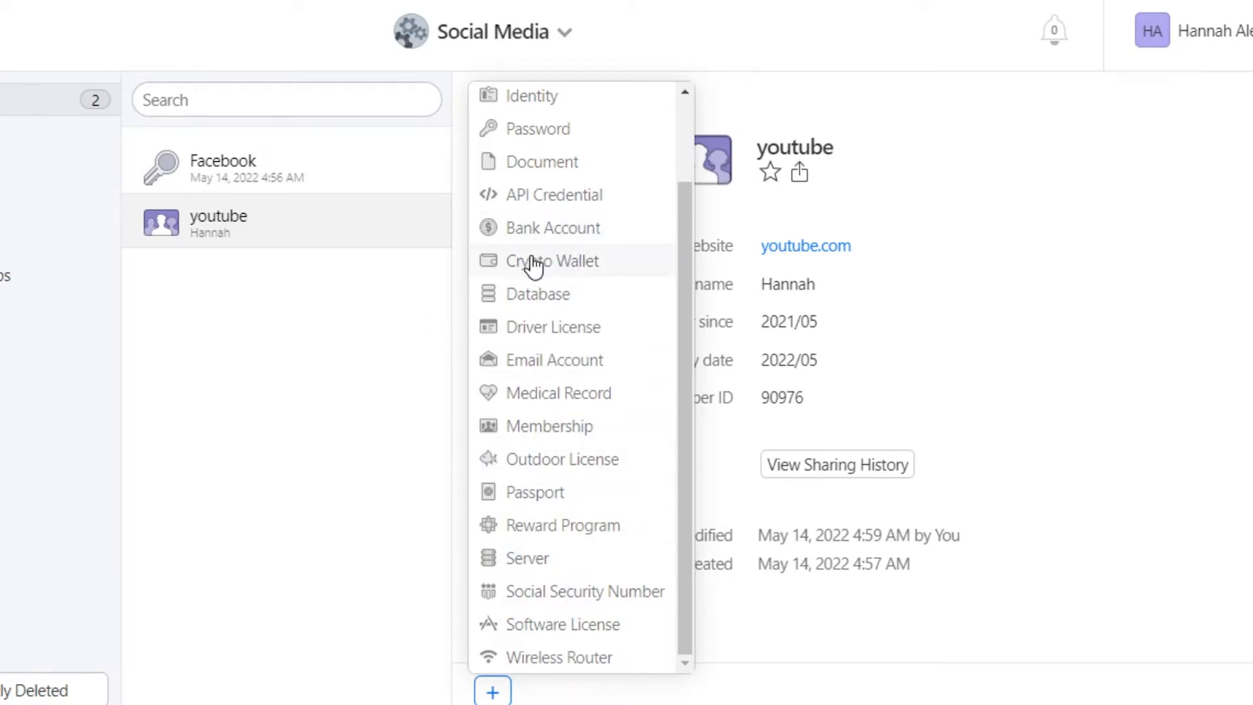
left_click_drag(685, 297, 685, 157)
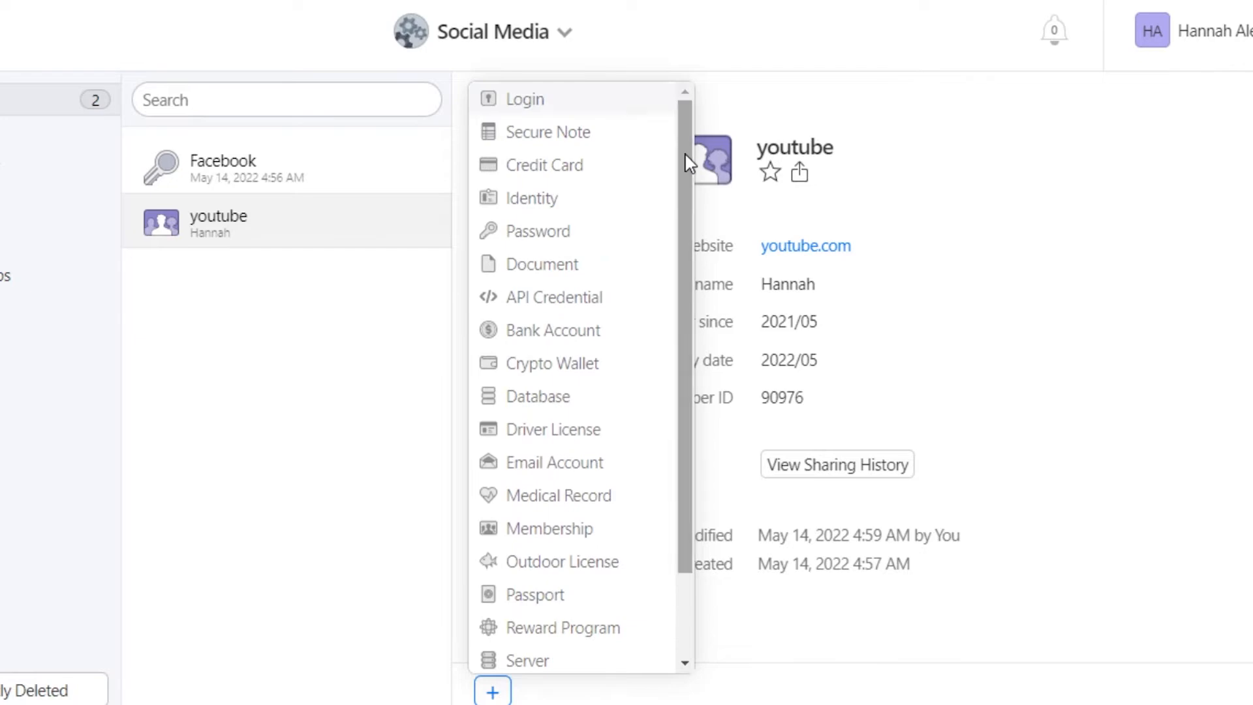
left_click(322, 449)
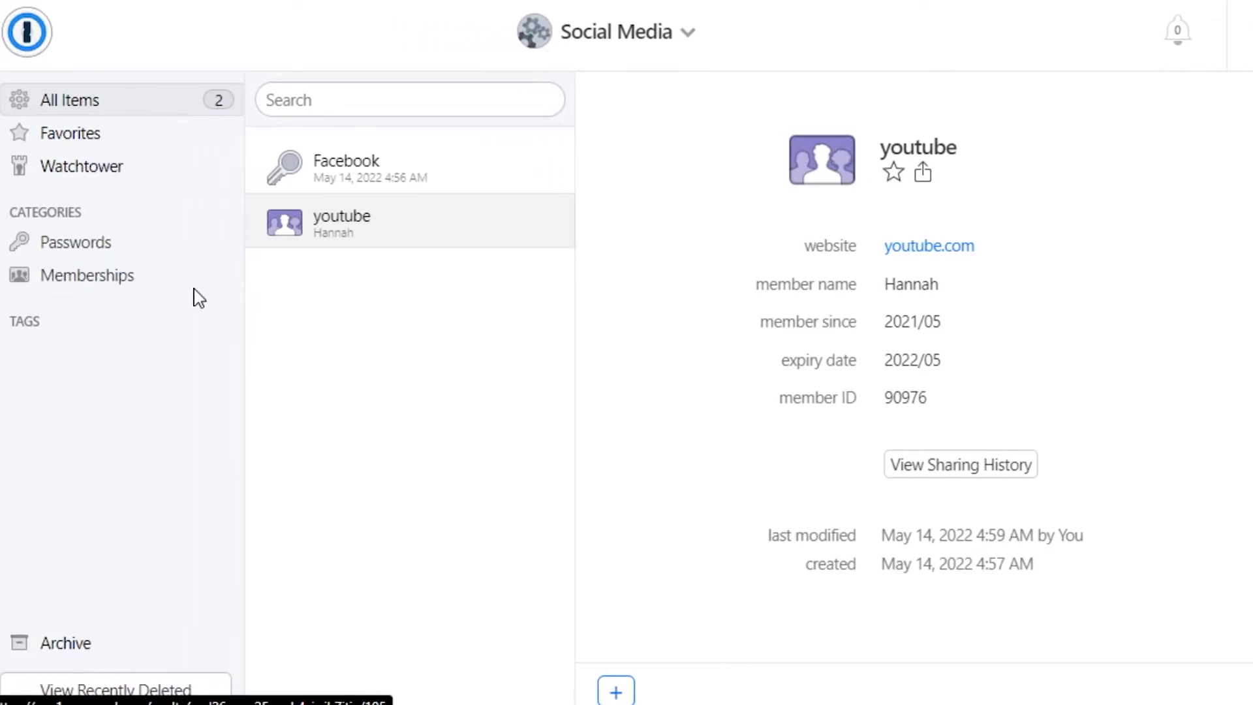
- View the vault's Passwords category and check the item types offered for a new item there
left_click(86, 247)
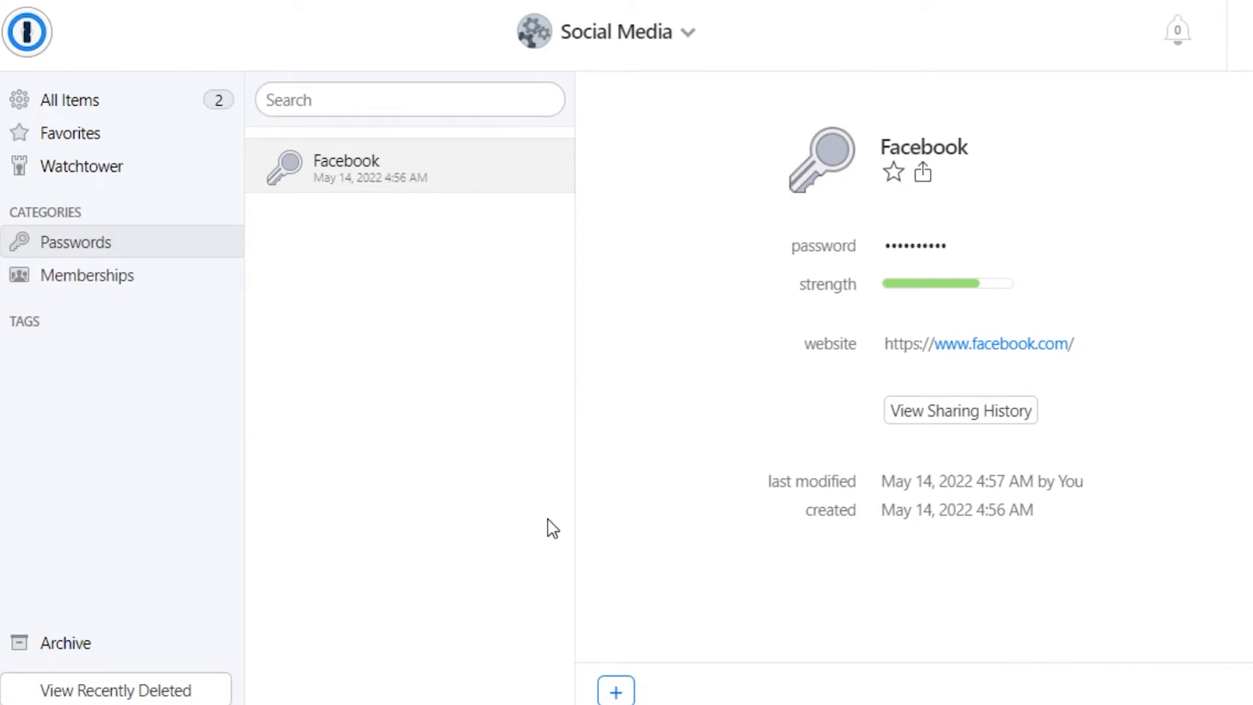
left_click(615, 691)
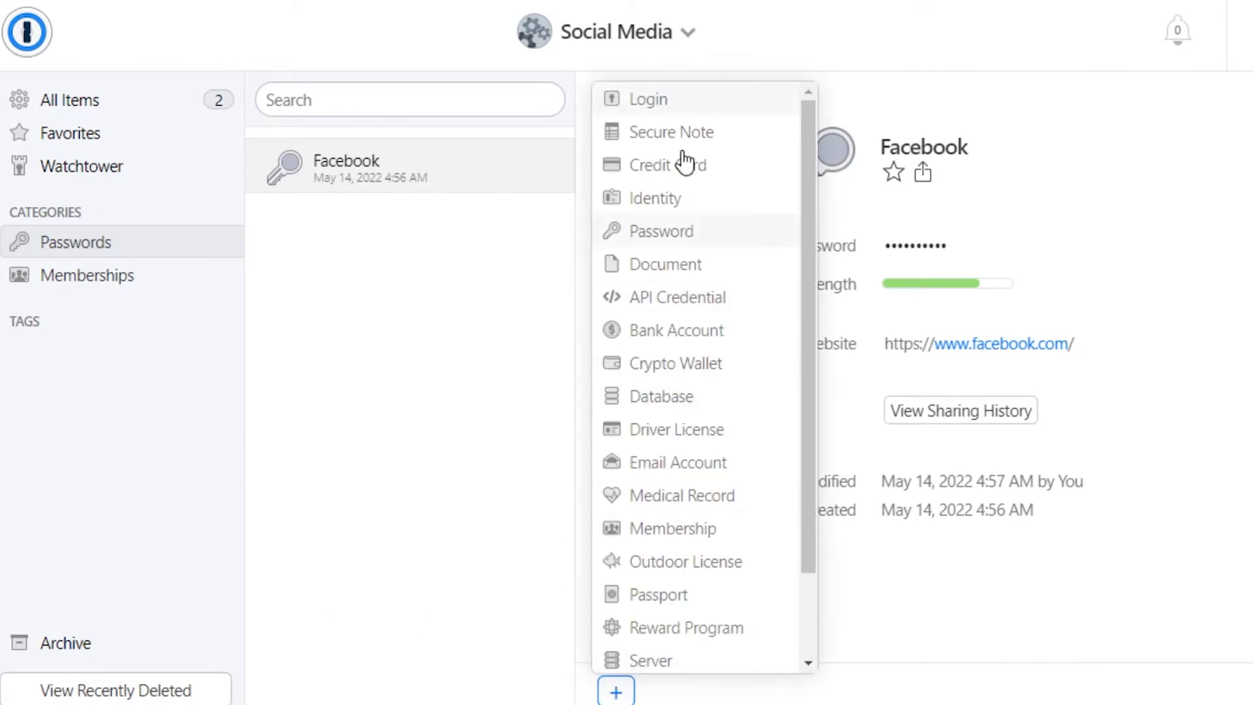
left_click(879, 251)
left_click(615, 691)
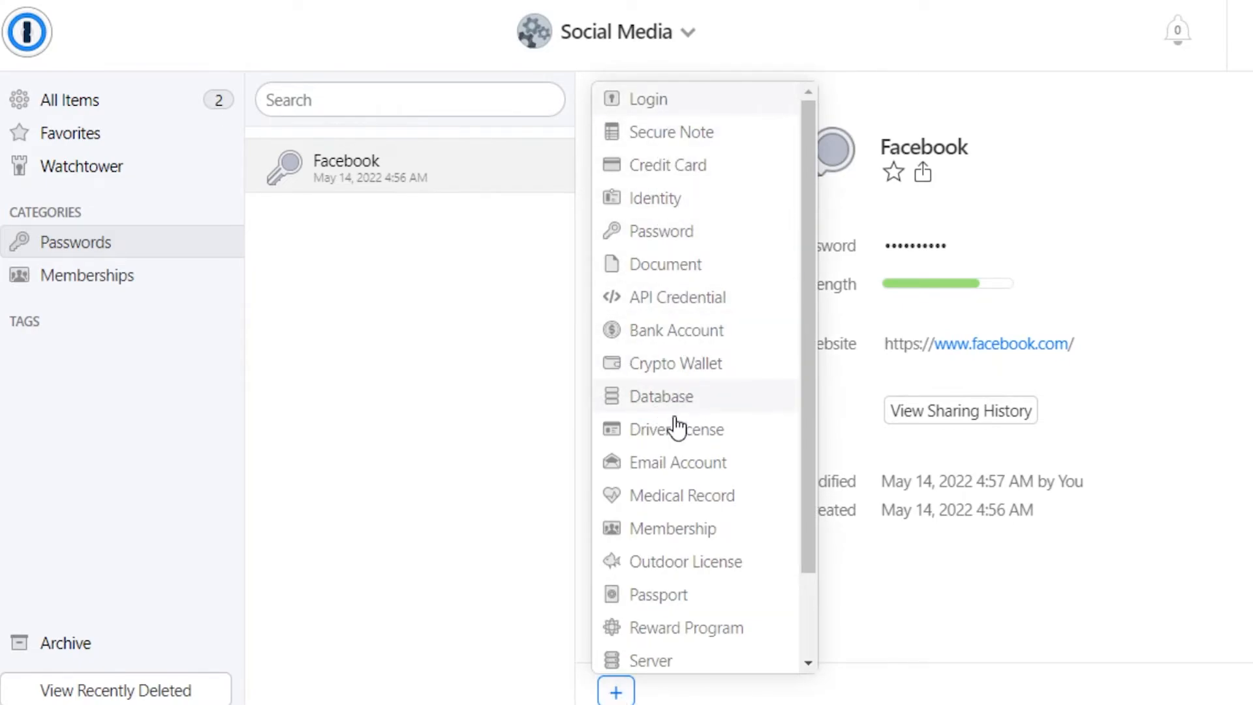
left_click(1184, 408)
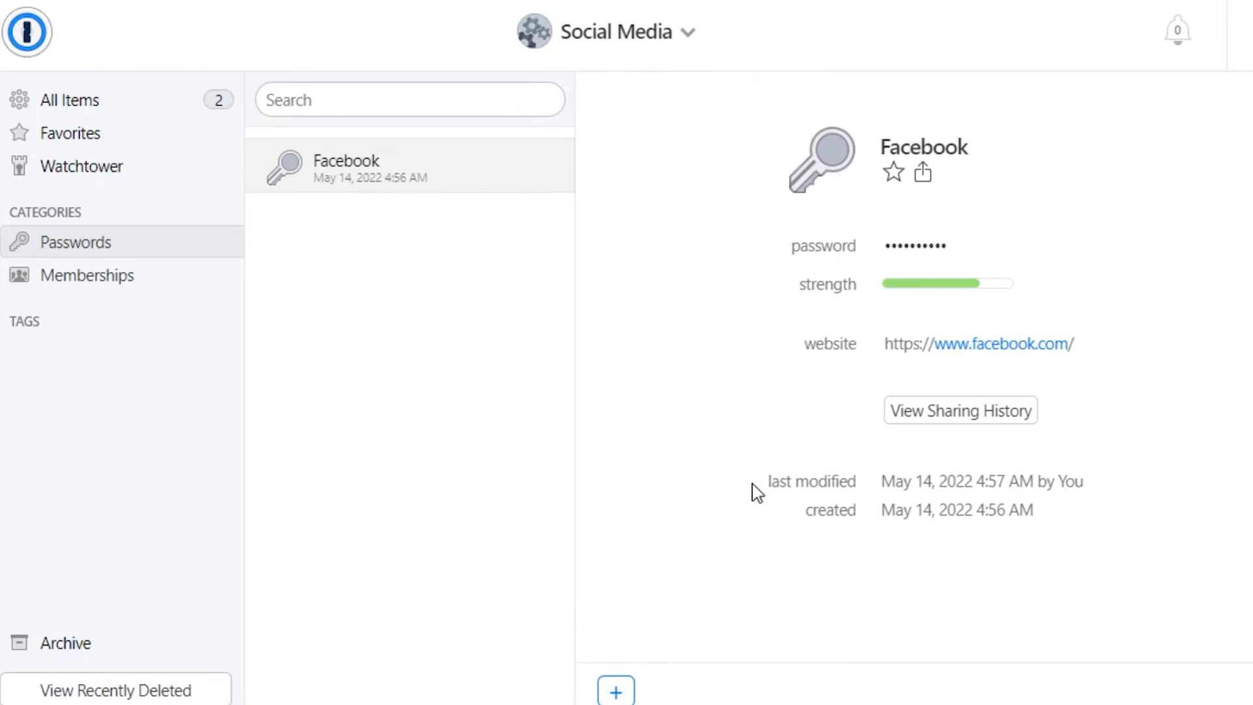
- View the Private vault's items, and return to the account home page to look over all the vaults
left_click(676, 48)
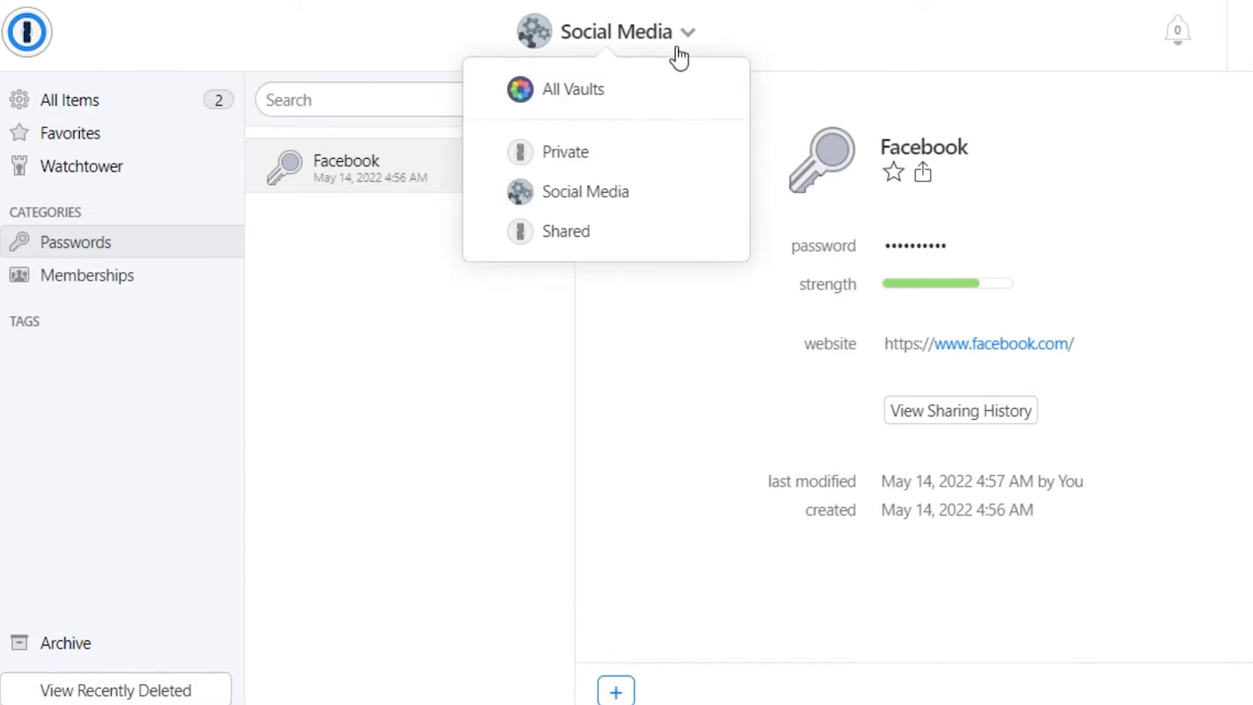
left_click(573, 152)
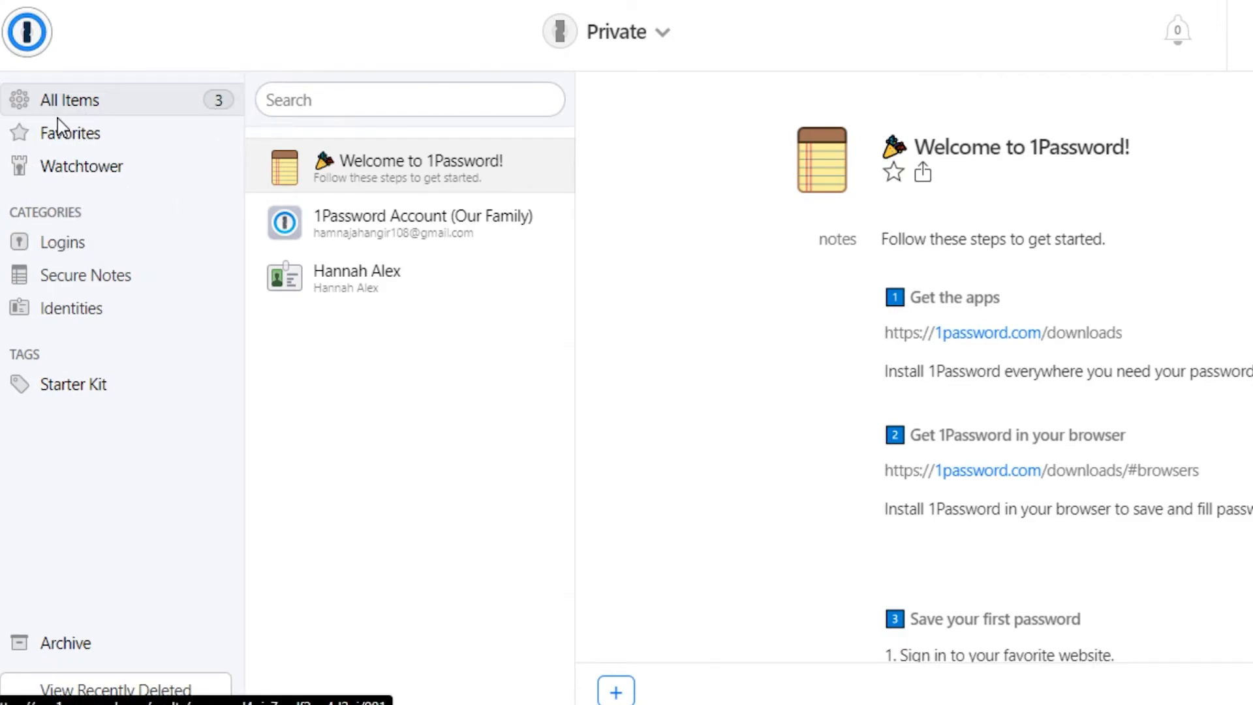
left_click(29, 42)
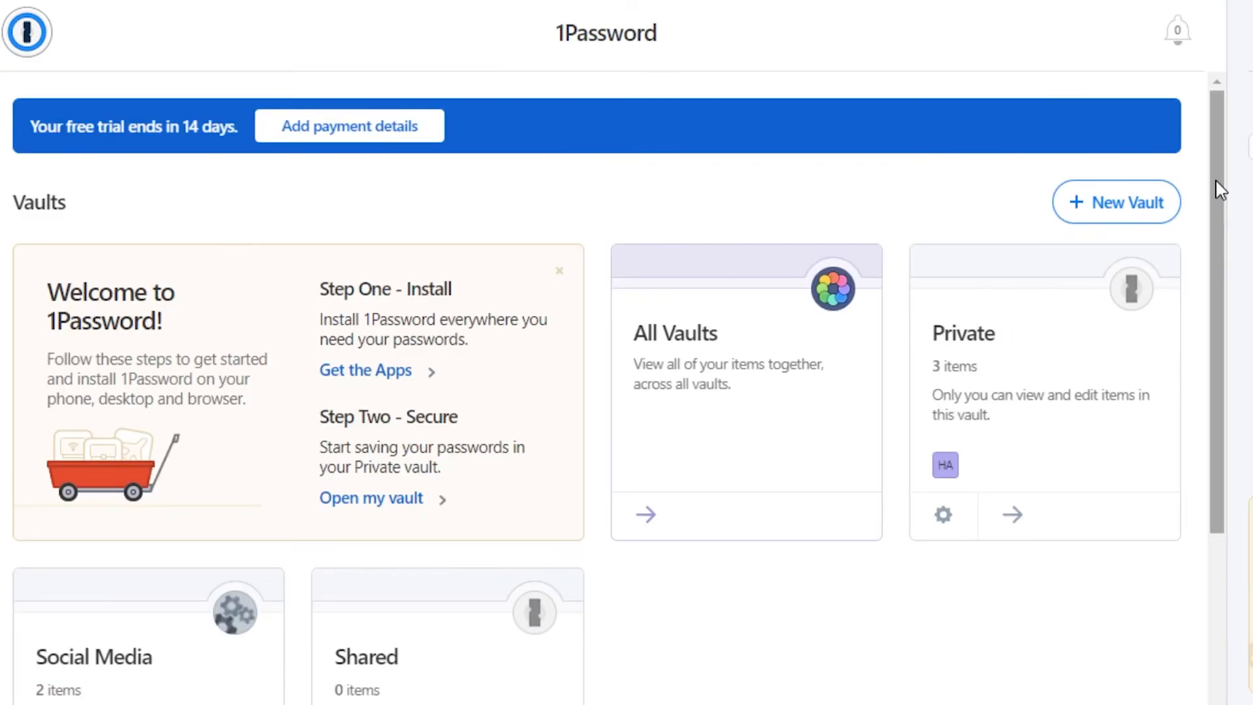
left_click_drag(1222, 233, 1218, 337)
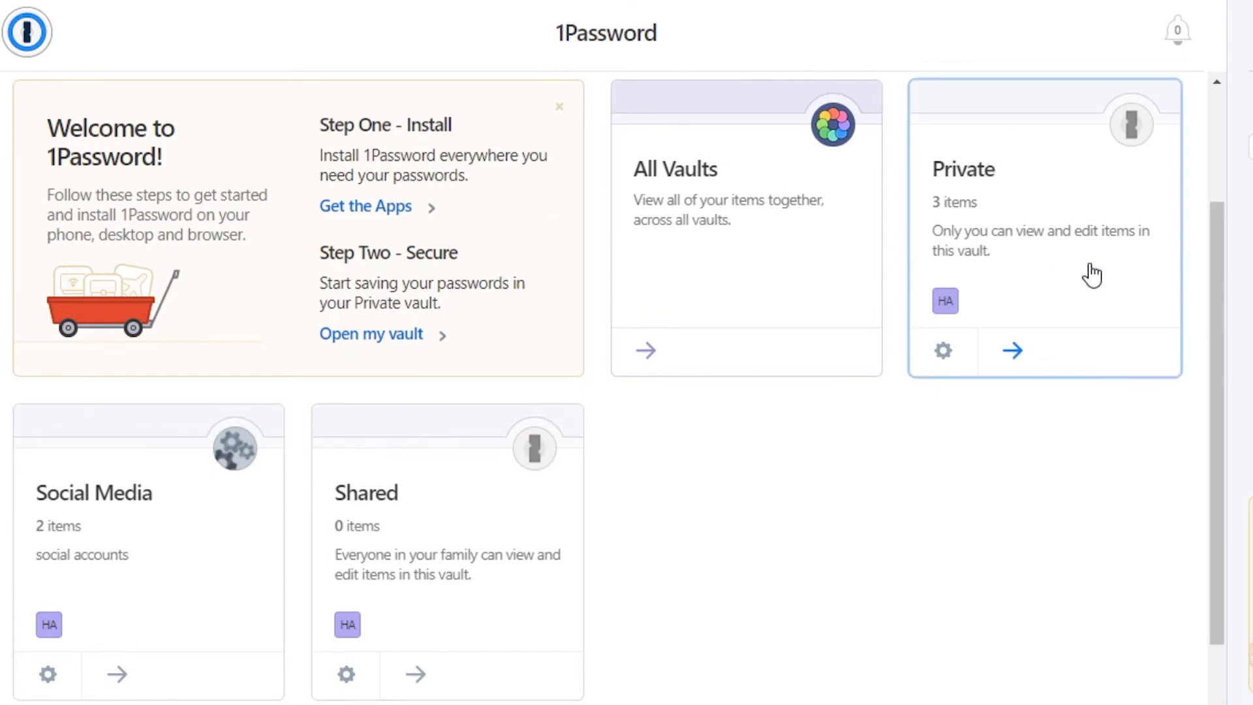
- Look over the vaults on the account home page once more and open the Integrations directory
scroll(1222, 322, "up", 3)
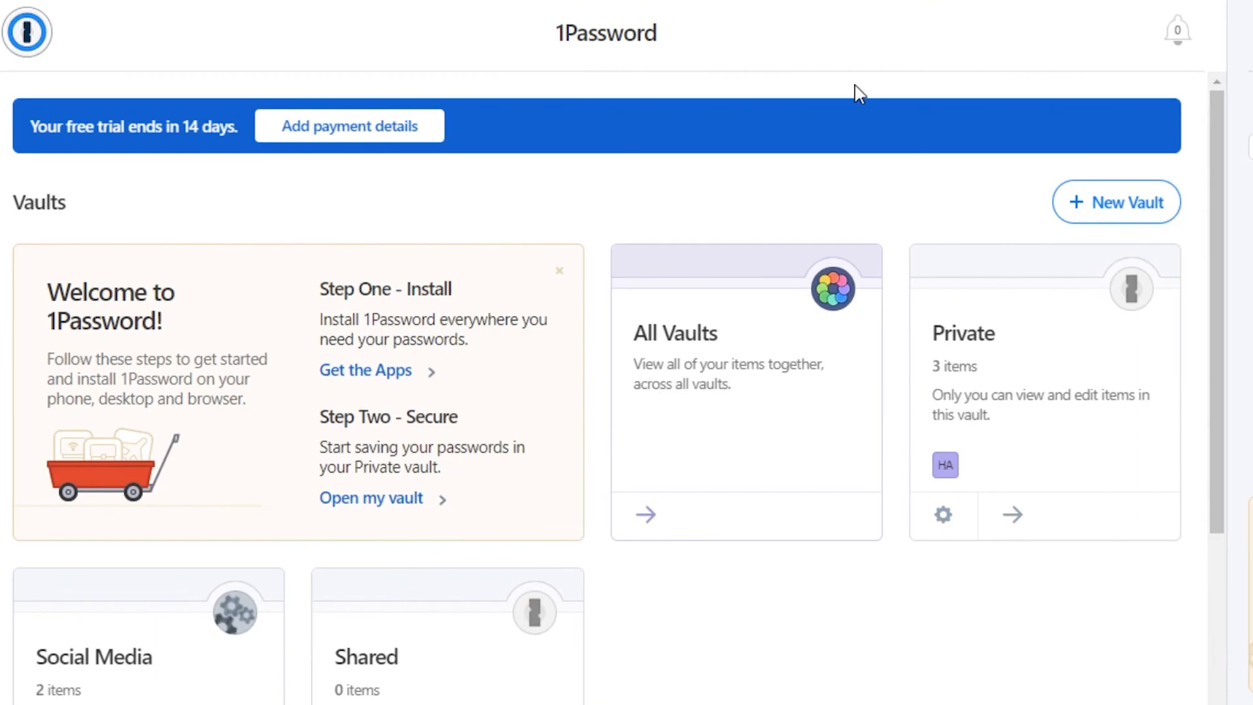
scroll(1236, 291, "down", 2)
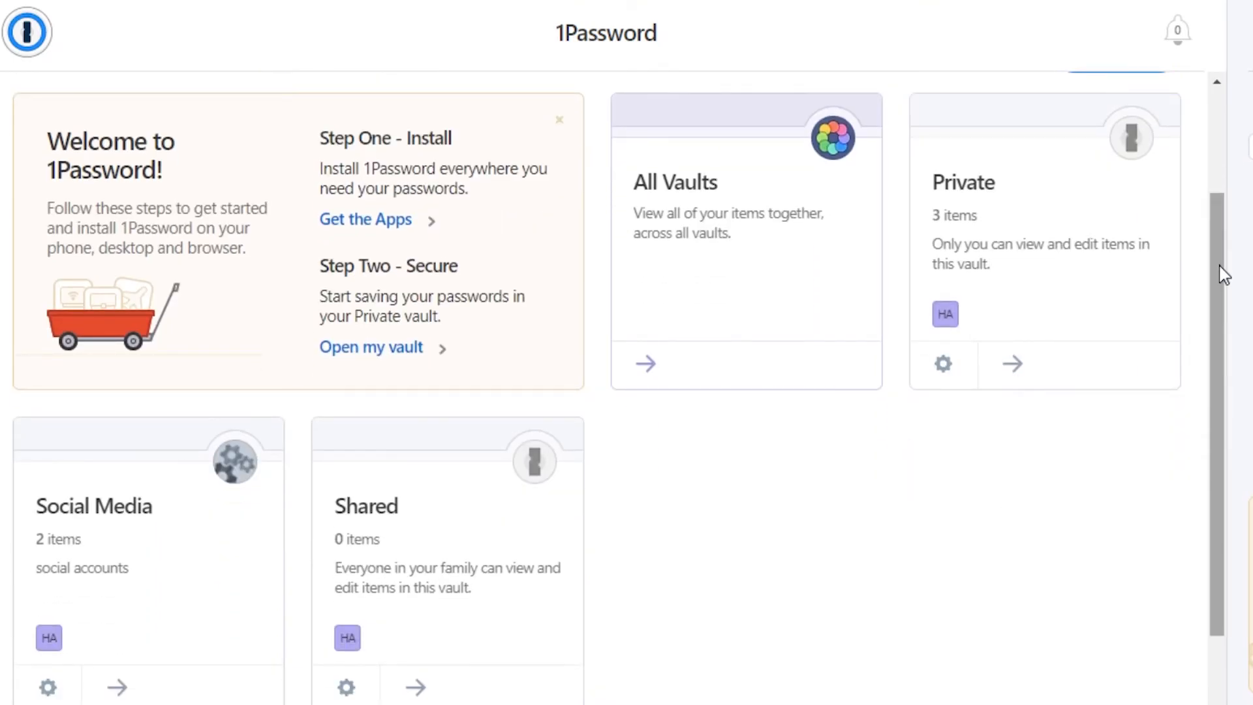
left_click_drag(1221, 274, 1219, 333)
left_click(1251, 297)
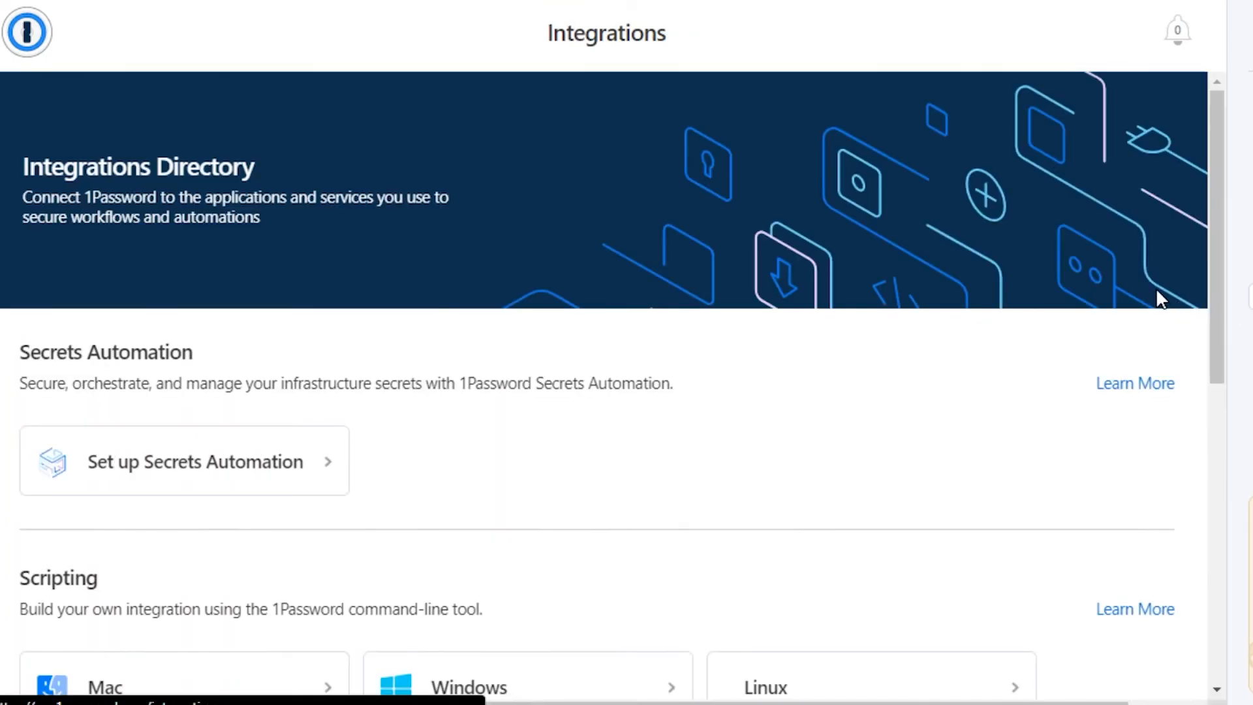
- Read through the Integrations Directory from Secrets Automation and Scripting to Masked Email and Virtual Cards
left_click_drag(1206, 242, 1186, 433)
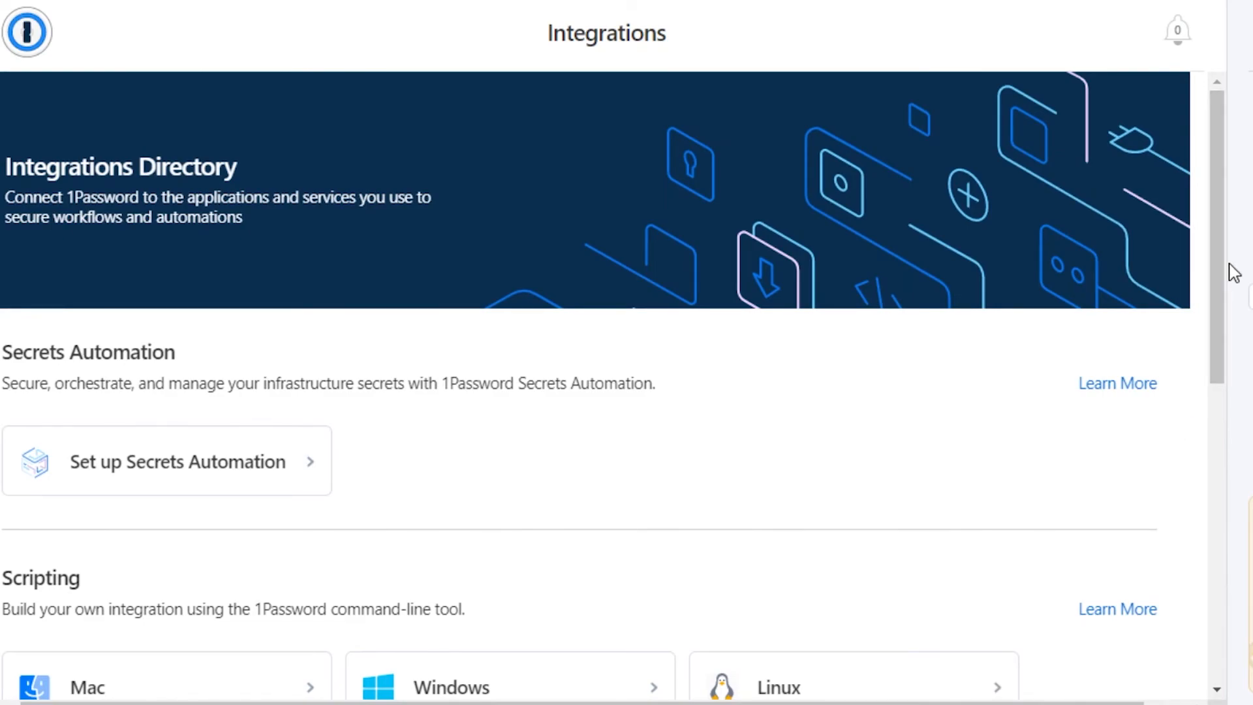
left_click_drag(1222, 285, 1194, 559)
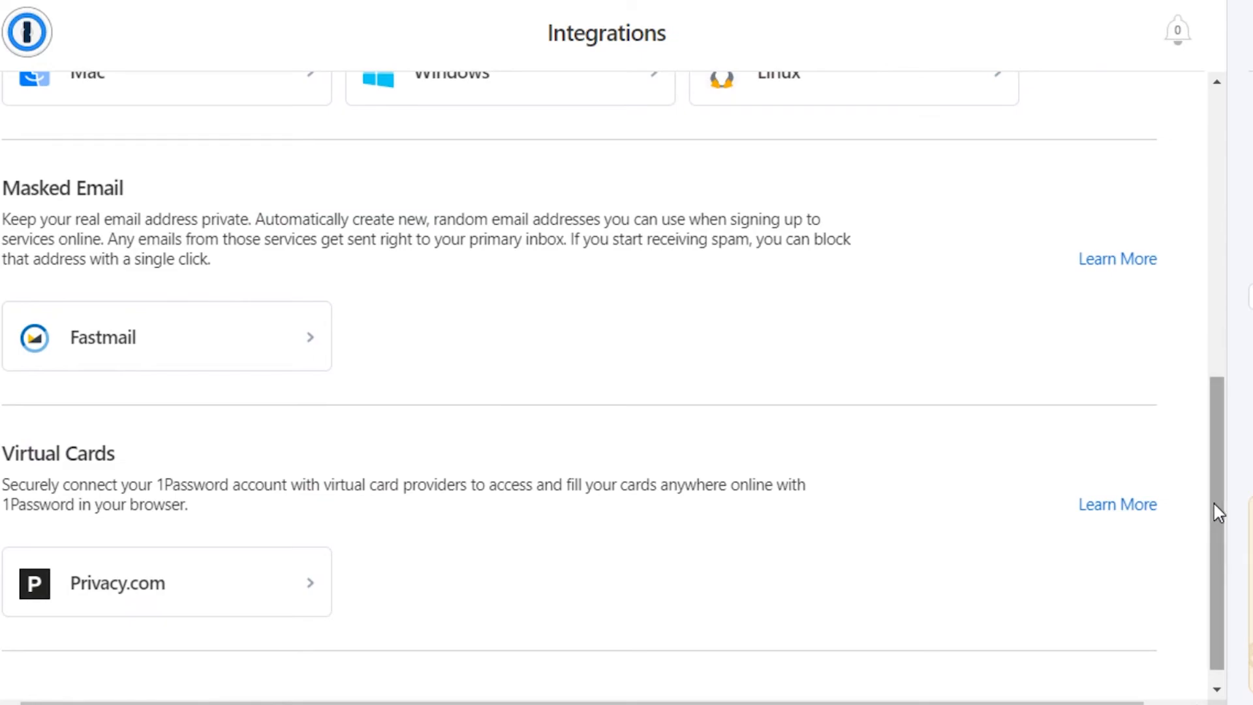
left_click_drag(1214, 509, 1216, 580)
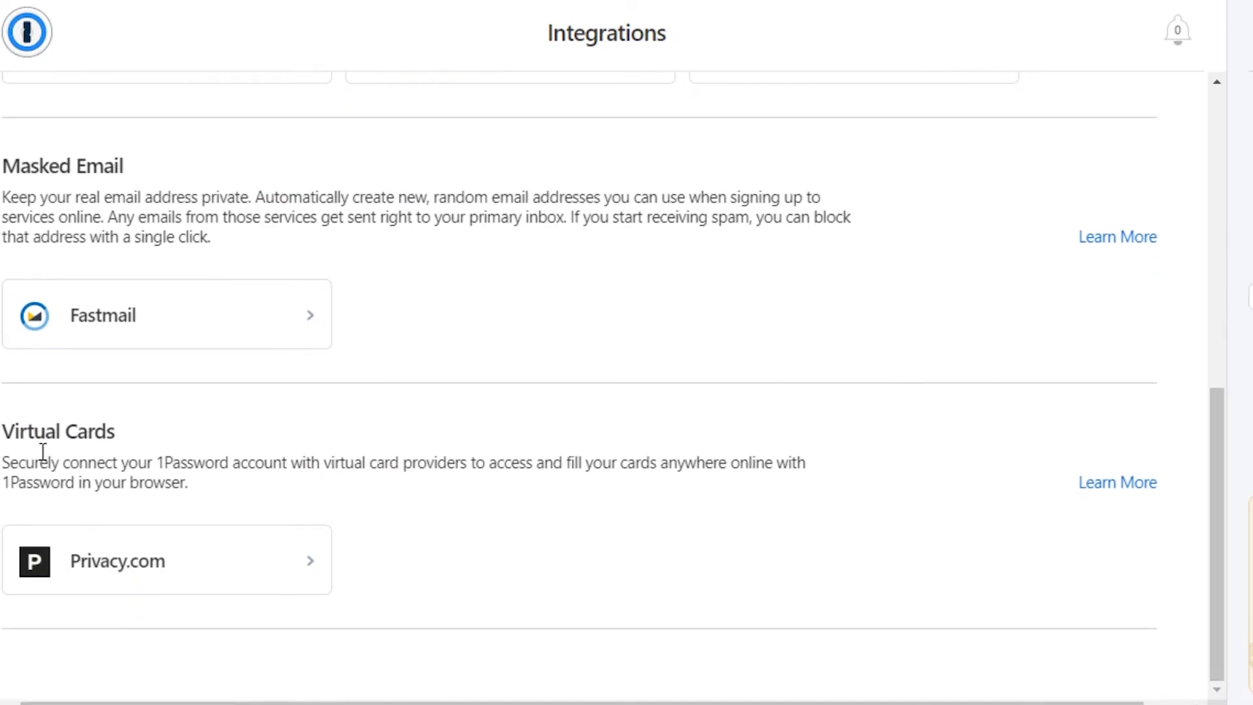
left_click_drag(3, 430, 130, 428)
left_click(152, 427)
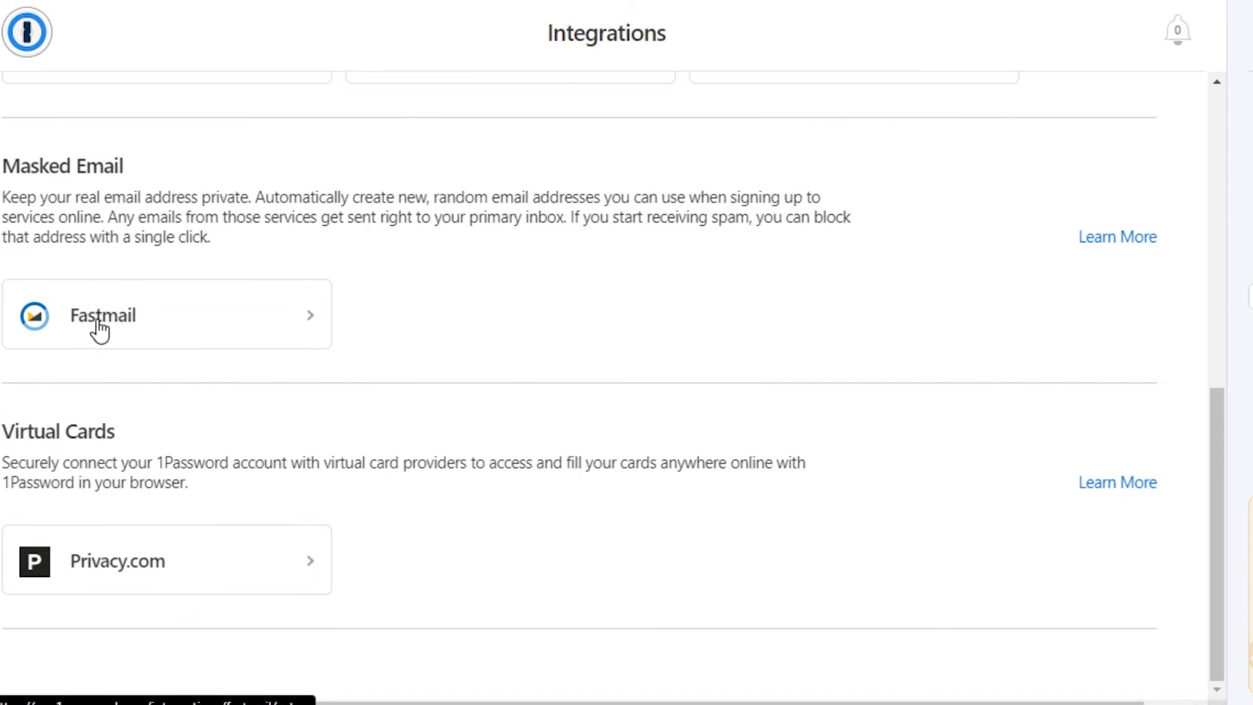
left_click_drag(1222, 515, 1197, 638)
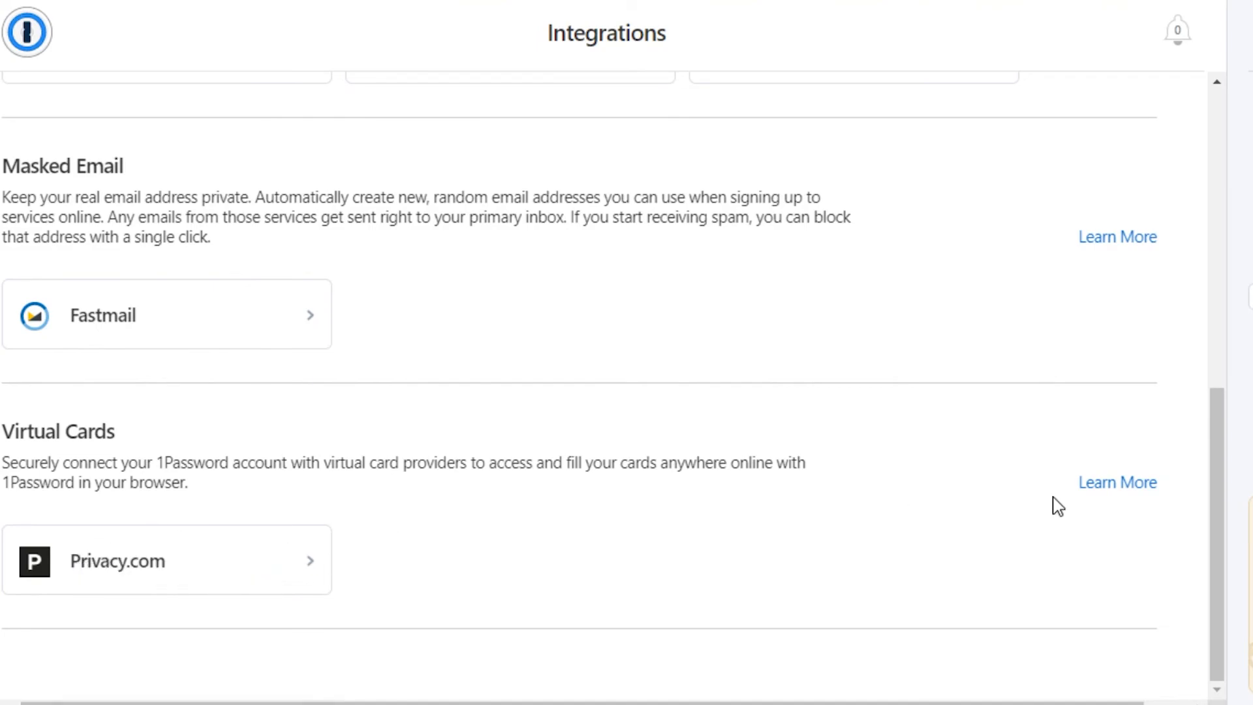
left_click_drag(1223, 490, 1204, 154)
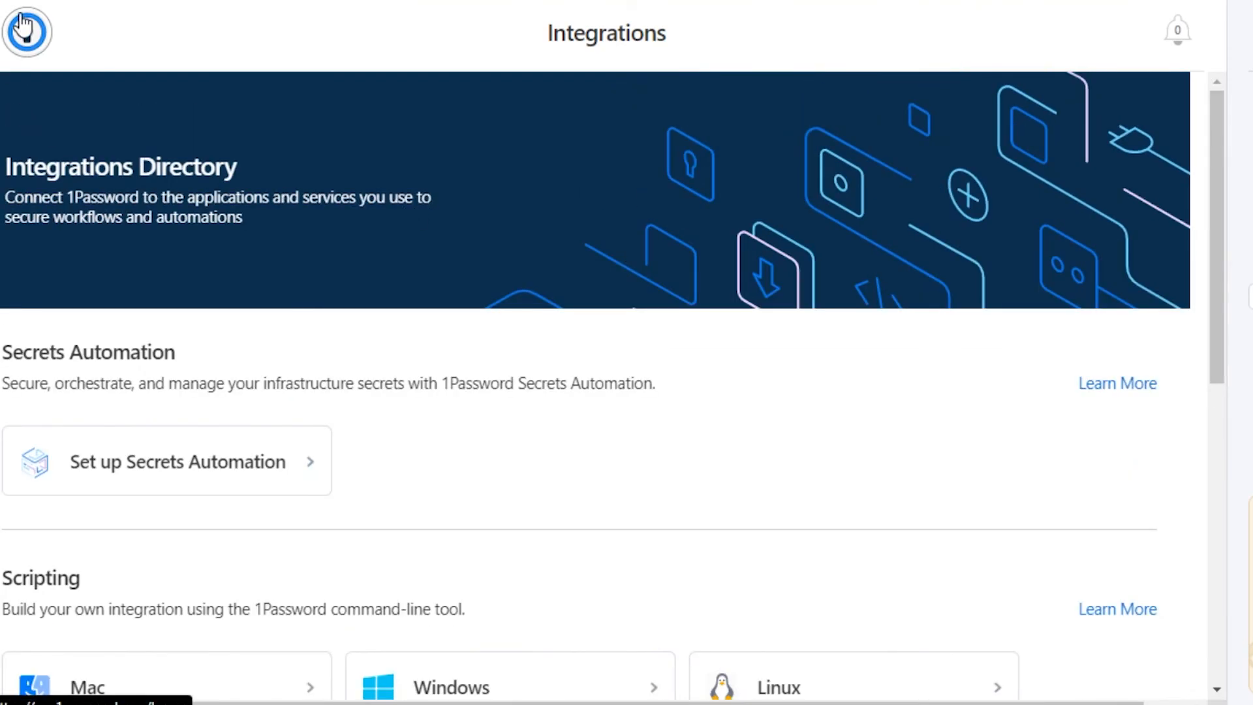
- Return to the account home page and open All Vaults to view the items across every vault
left_click(25, 32)
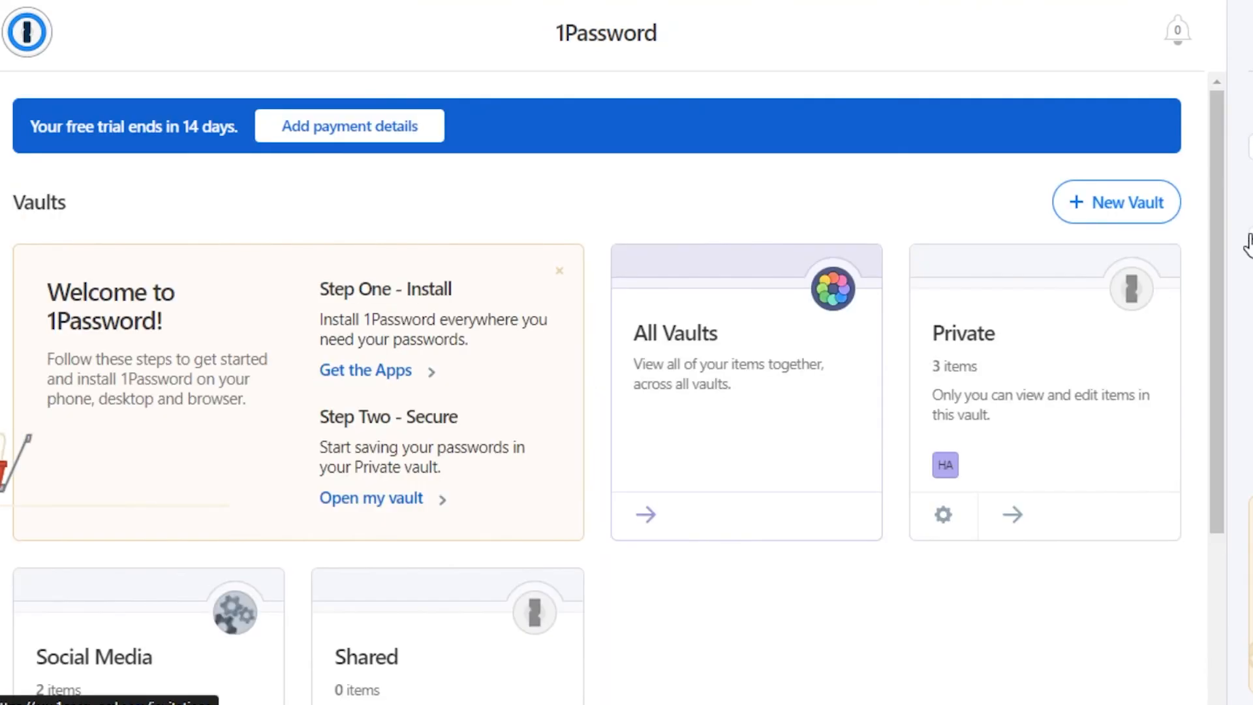
left_click_drag(1222, 188, 1219, 28)
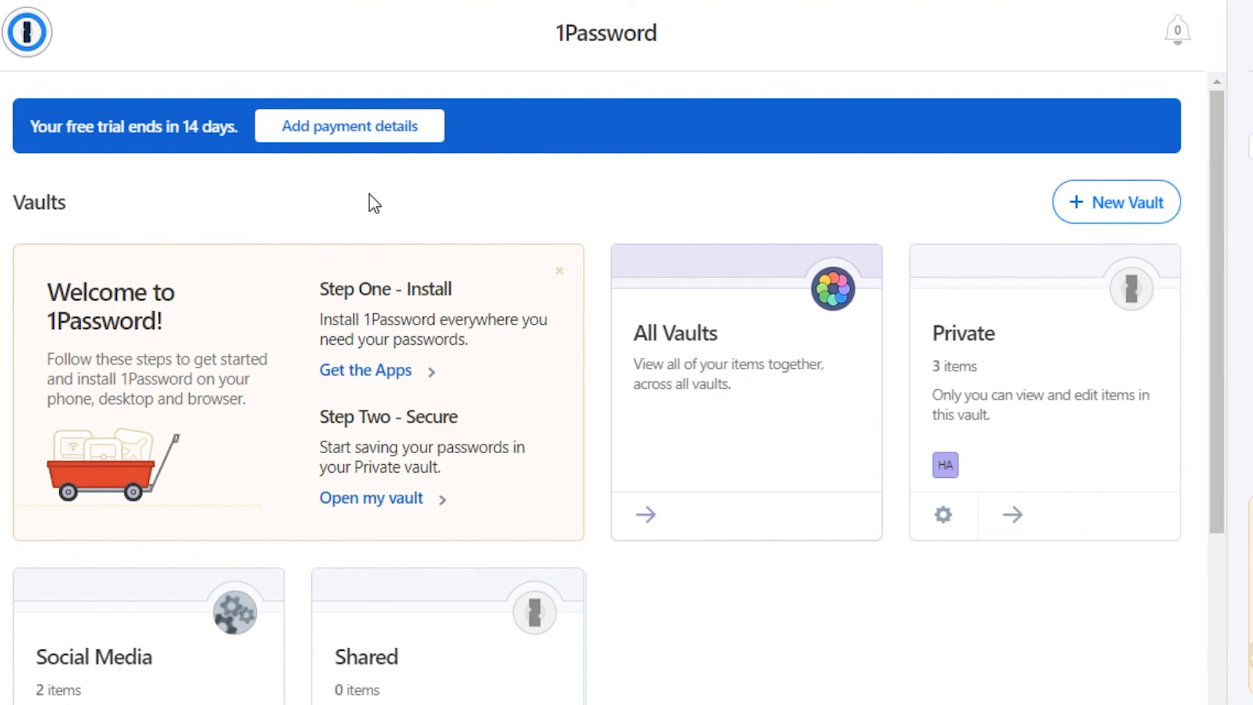
left_click(740, 383)
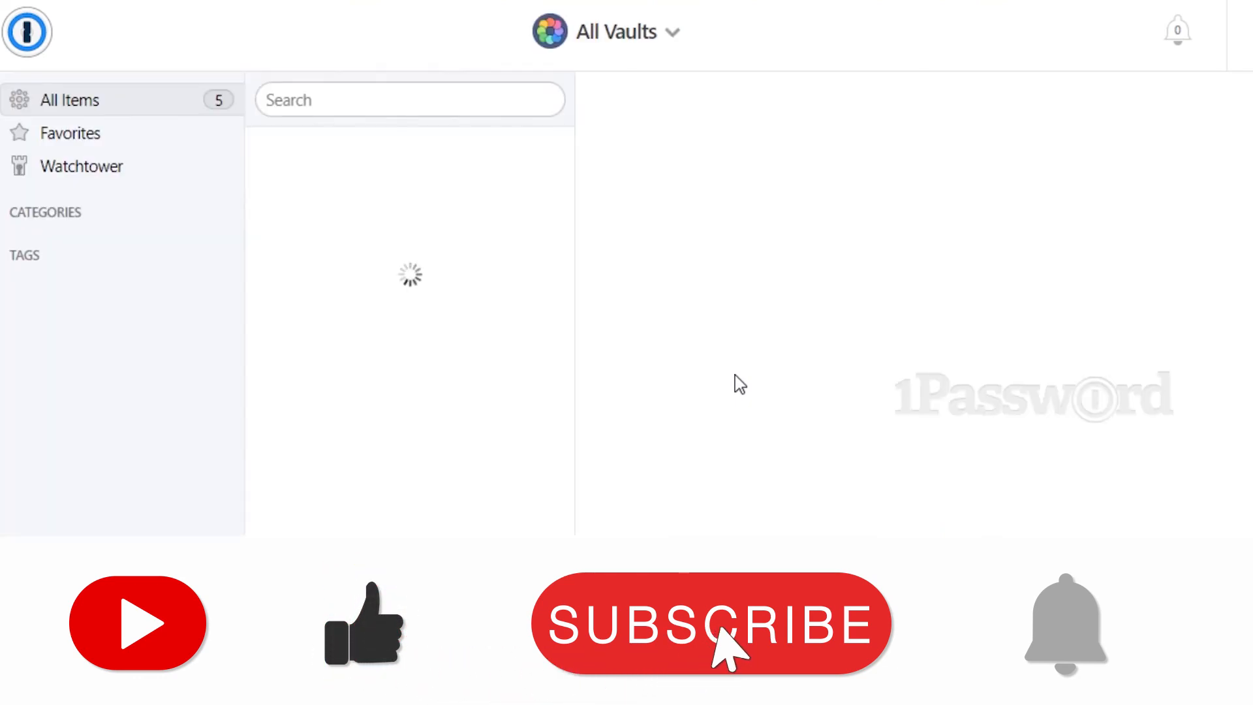